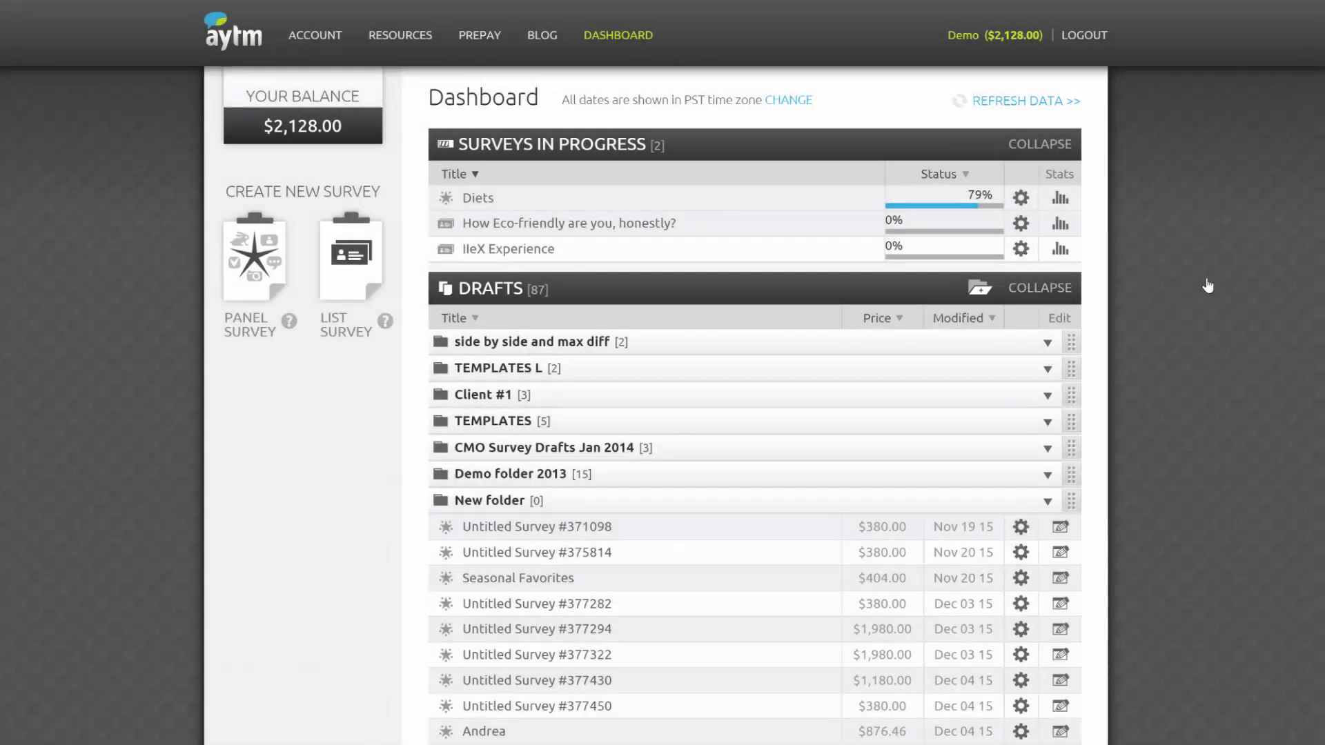
# Collapse Drafts to reveal the Completed folders and surveys, then view the balance details.
pyautogui.moveTo(630, 44)
pyautogui.click(796, 301)
pyautogui.click(792, 330)
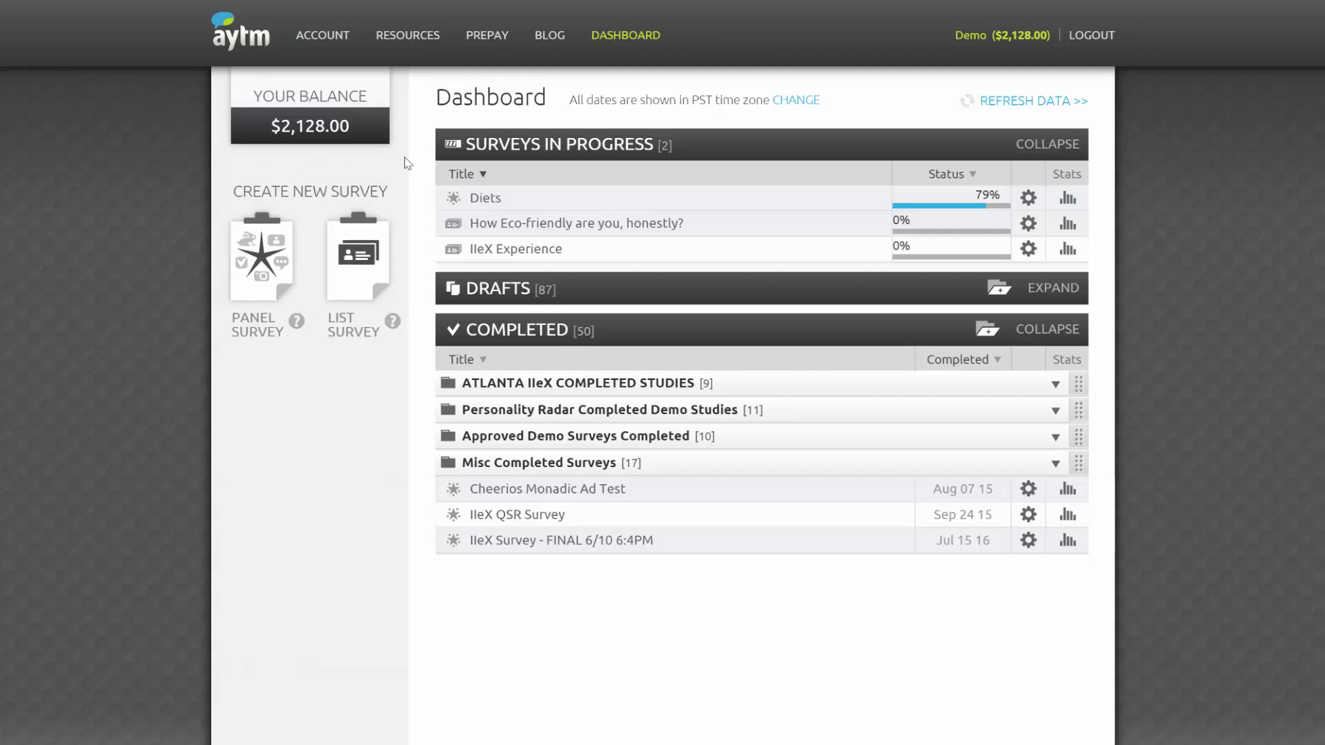
pyautogui.moveTo(325, 127)
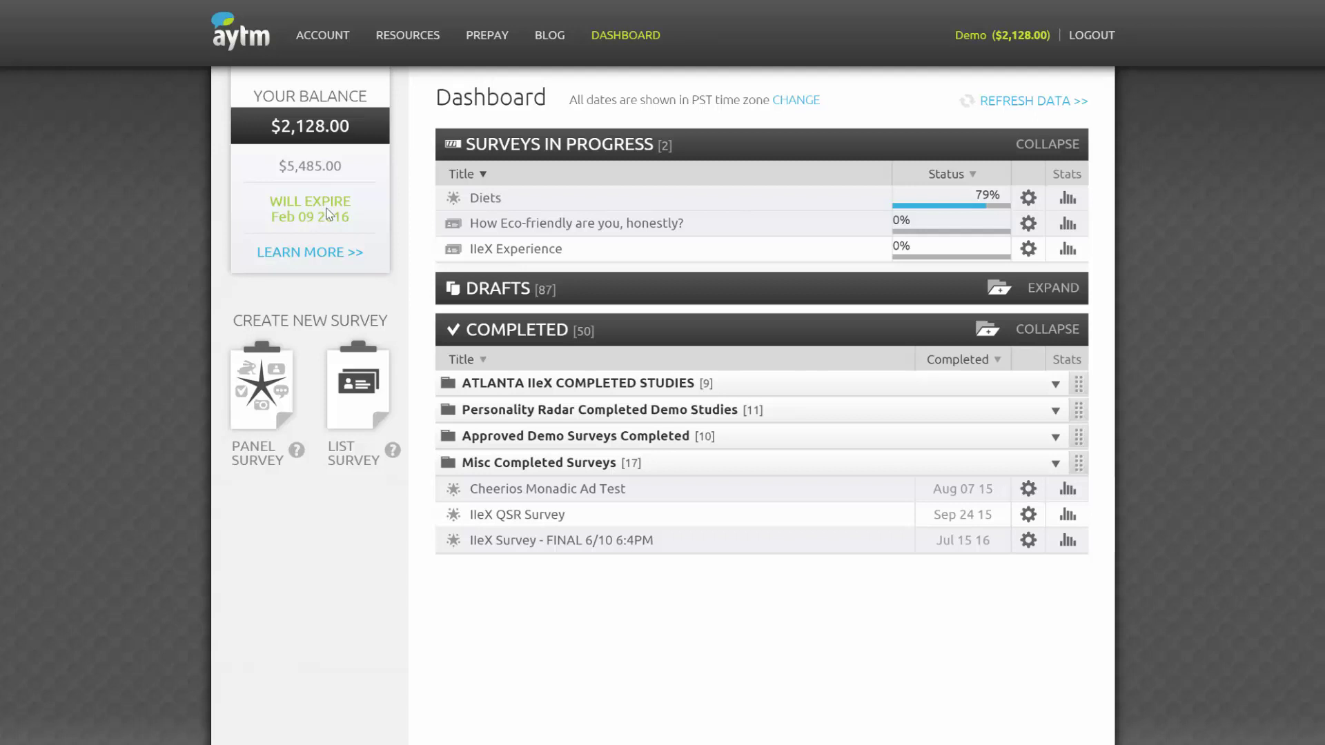
pyautogui.click(325, 253)
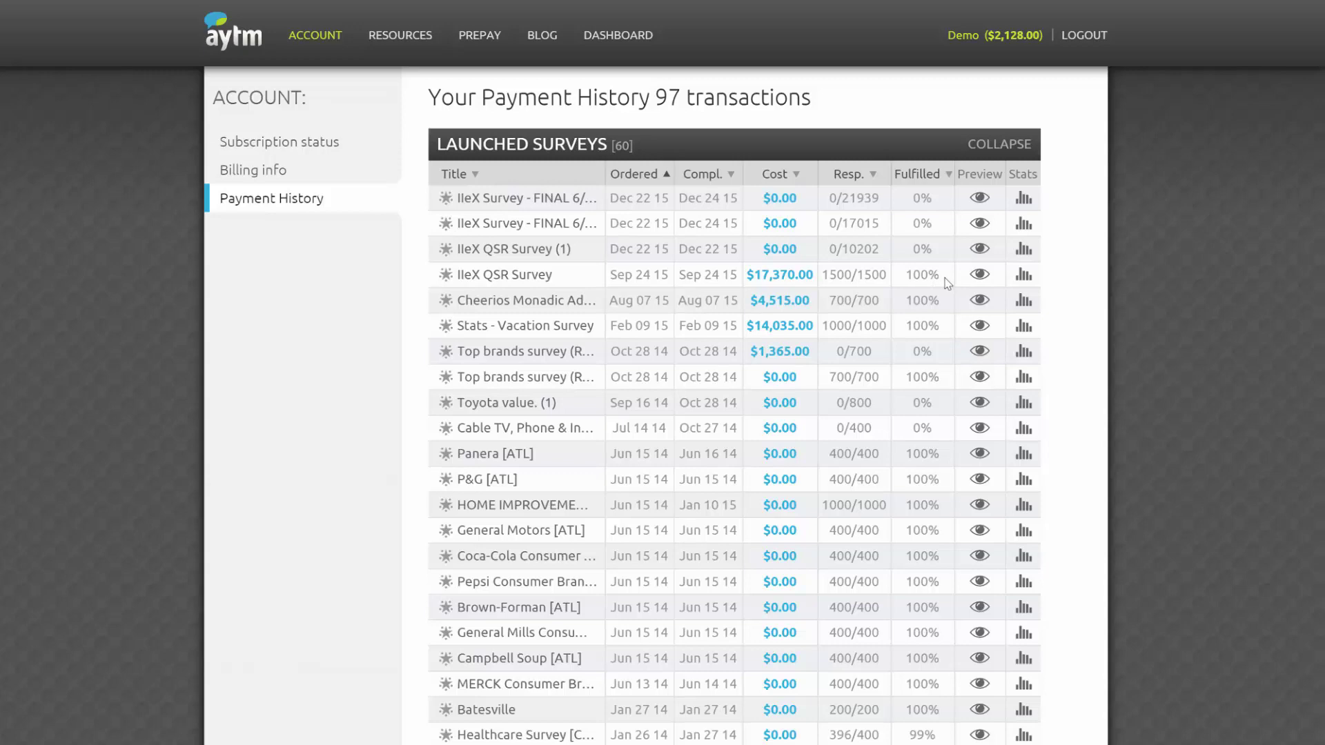
pyautogui.click(982, 276)
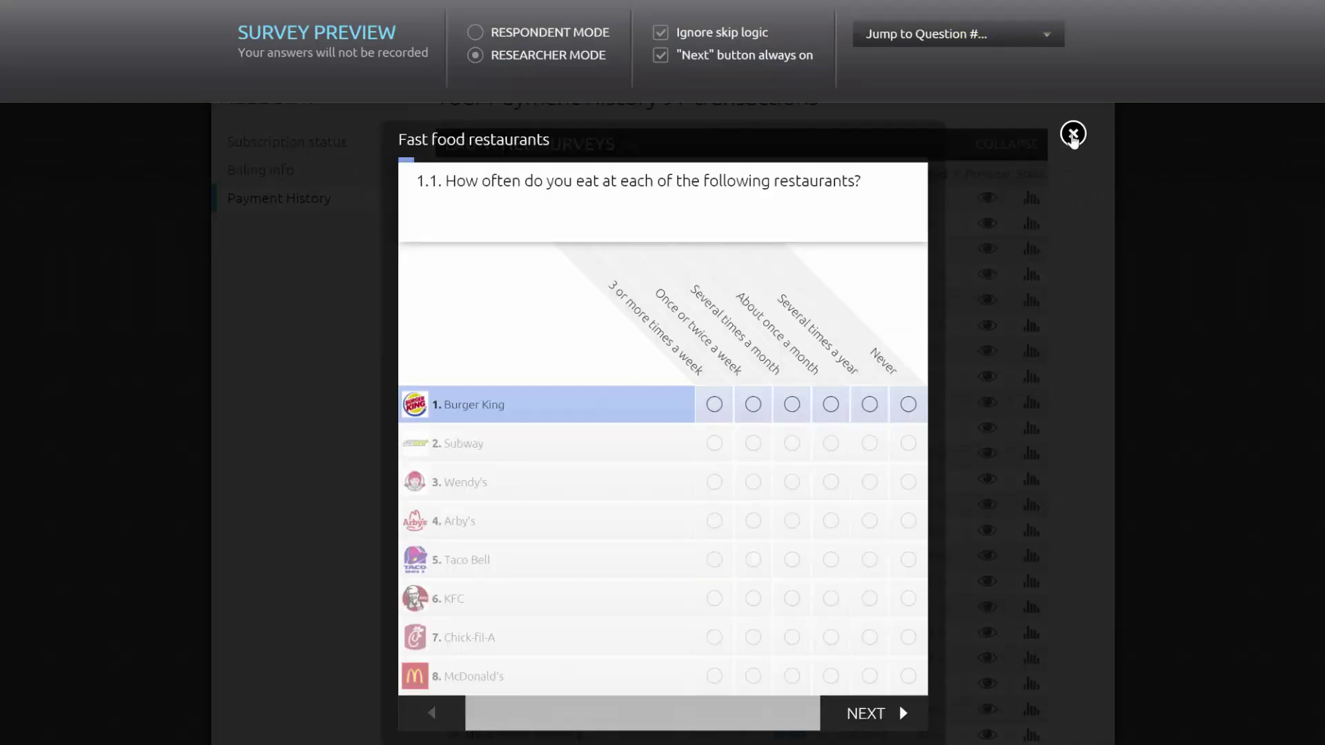
pyautogui.click(1072, 134)
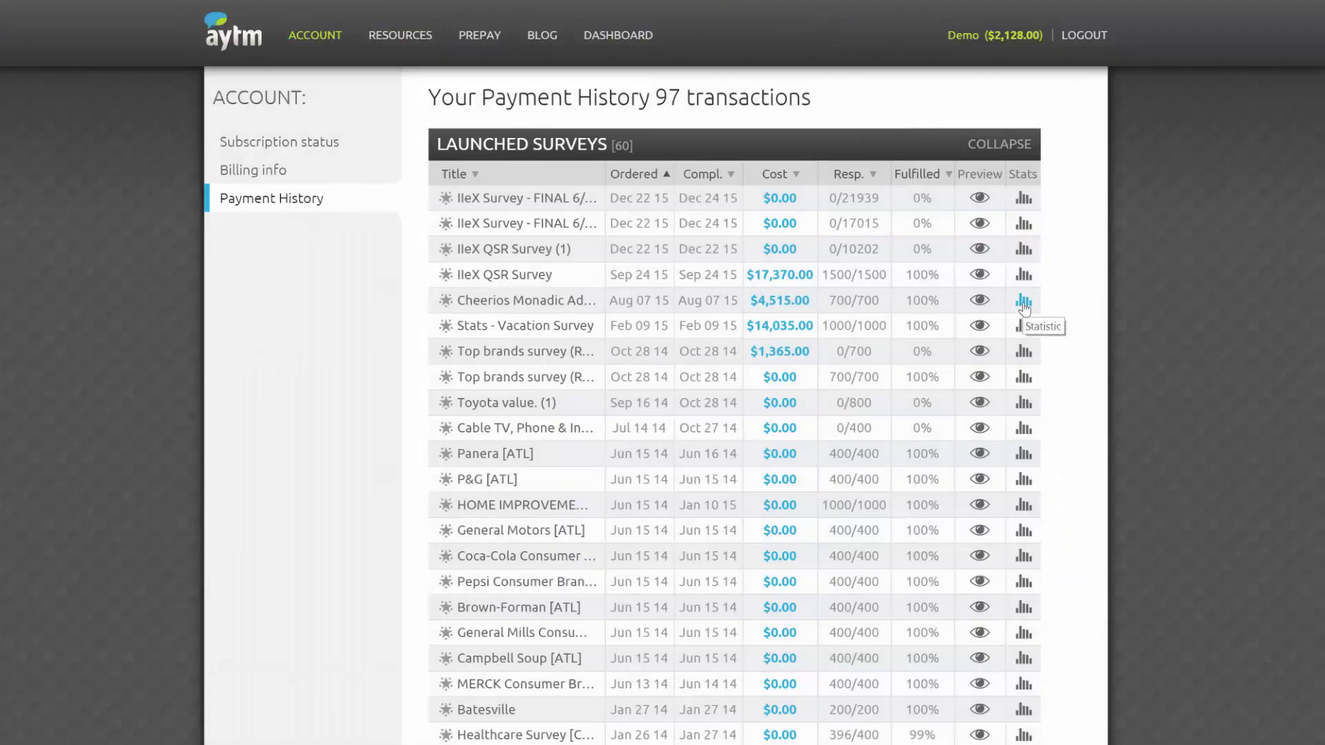
# Collapse the Launched Surveys, Purchased Service and Other Operations tables.
pyautogui.click(881, 145)
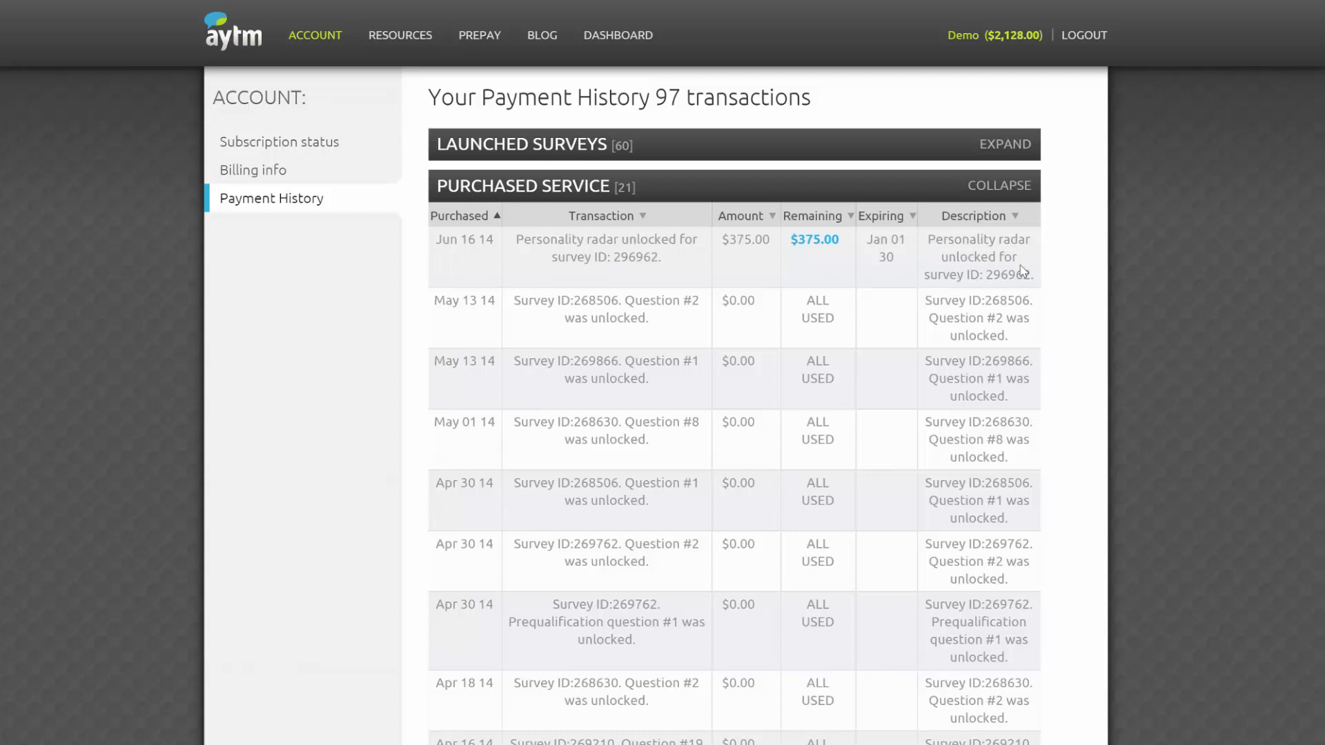
pyautogui.click(886, 192)
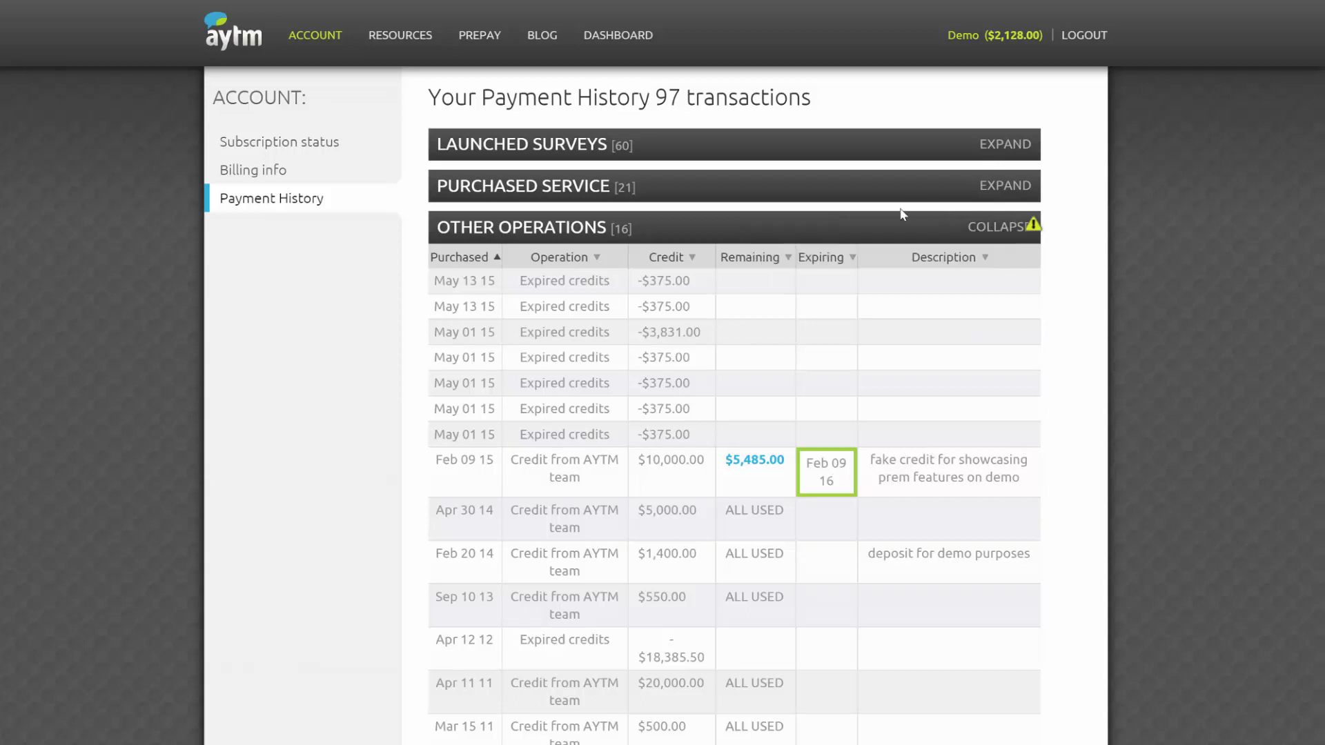
pyautogui.click(878, 223)
pyautogui.moveTo(638, 47)
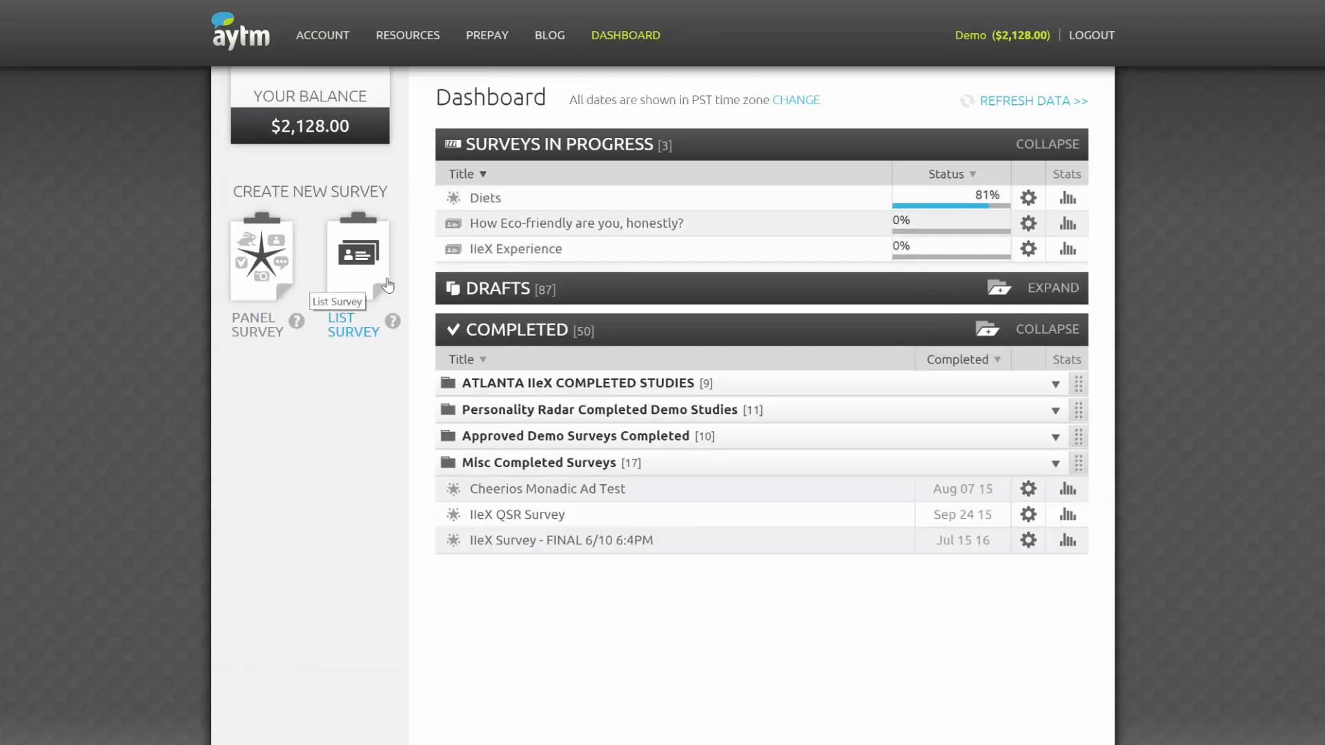
# View the List Survey help popover, then dismiss it.
pyautogui.click(393, 323)
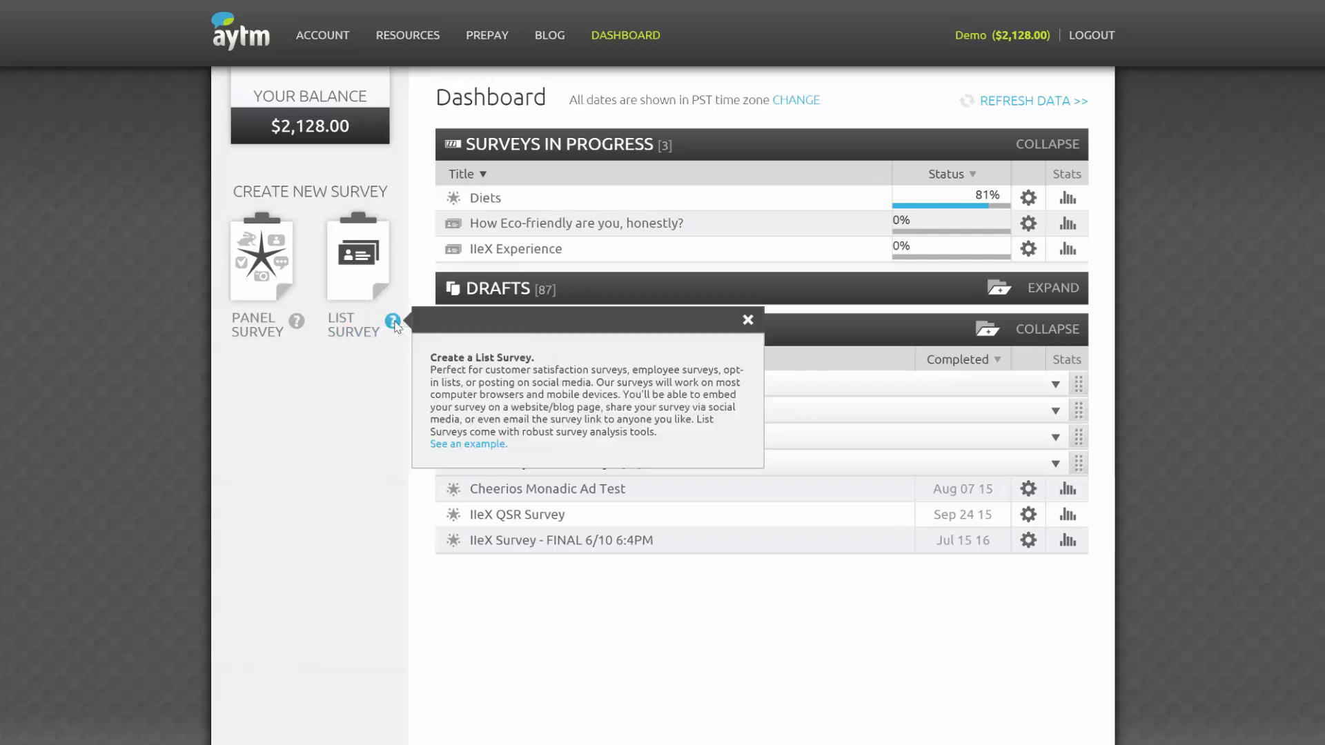
pyautogui.click(367, 414)
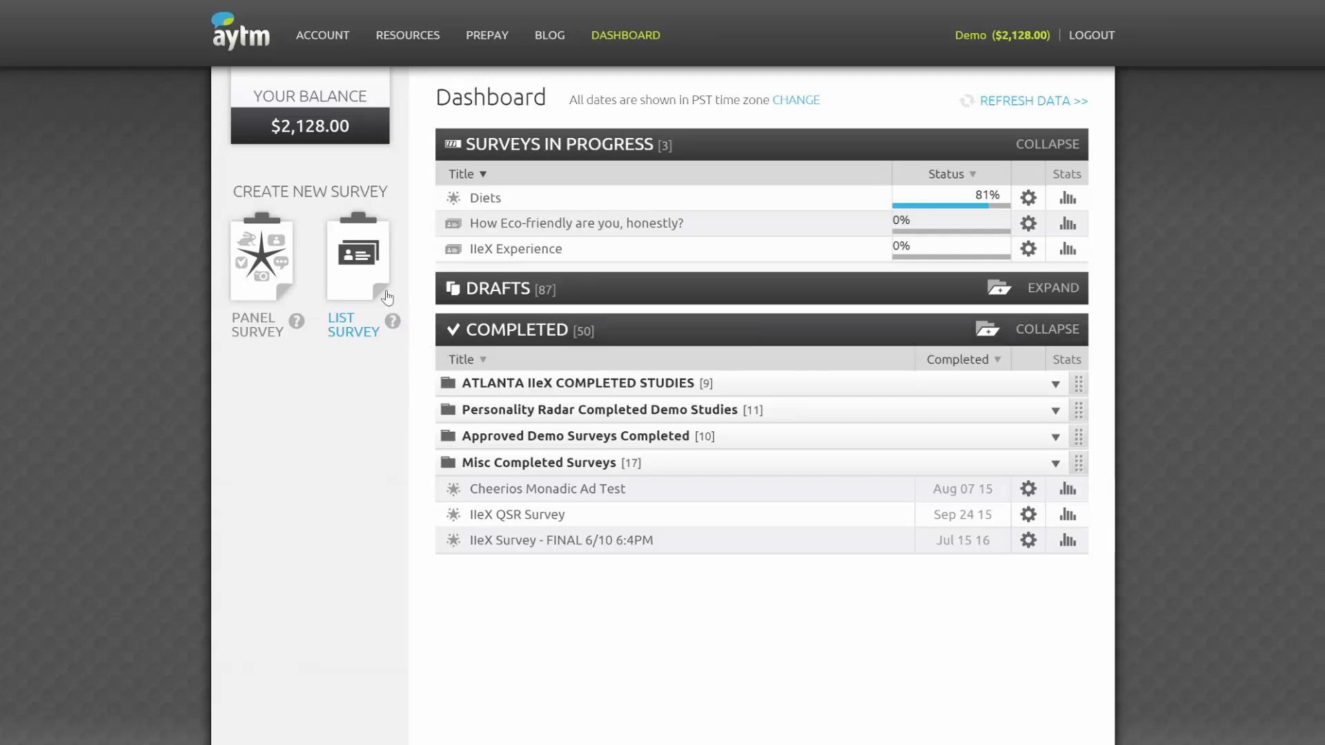
# Expand Drafts and review the time zone settings, keeping PST (UTC-8).
pyautogui.click(641, 290)
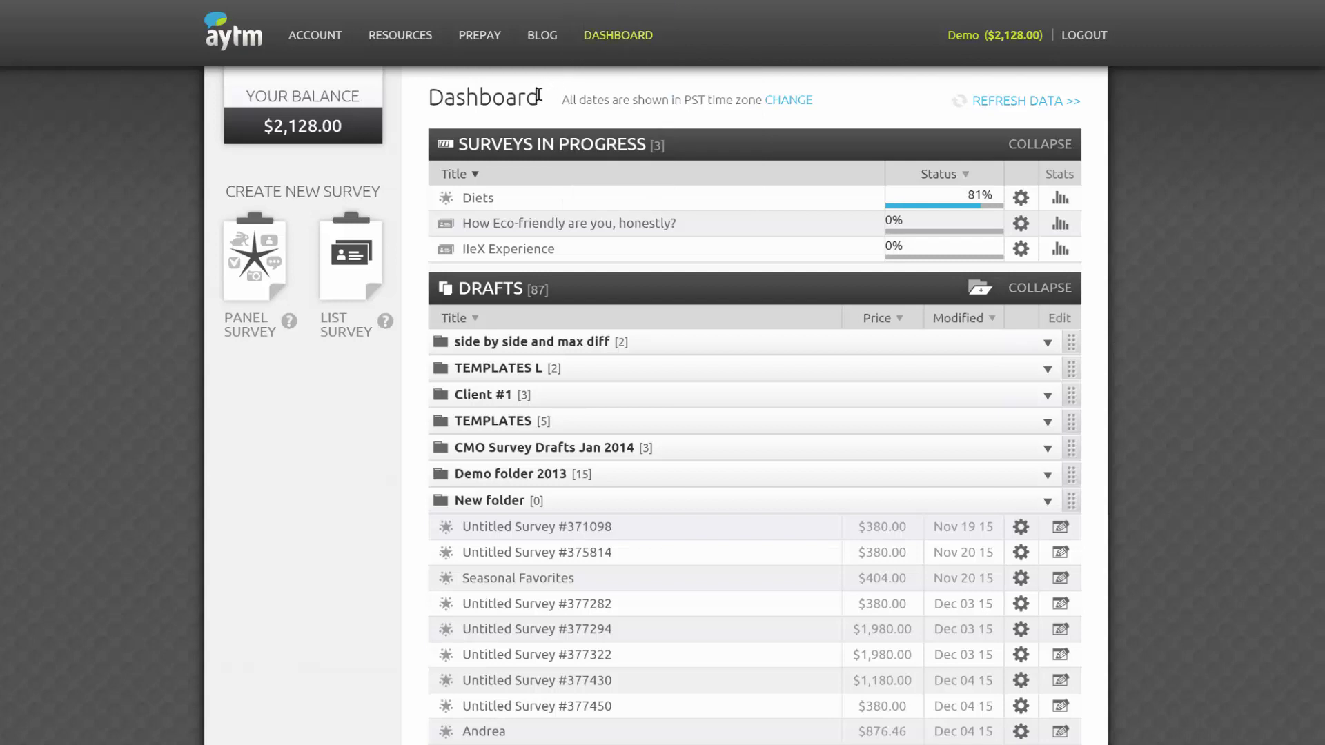
pyautogui.doubleClick(694, 100)
pyautogui.click(710, 104)
pyautogui.rightClick(790, 102)
pyautogui.click(813, 114)
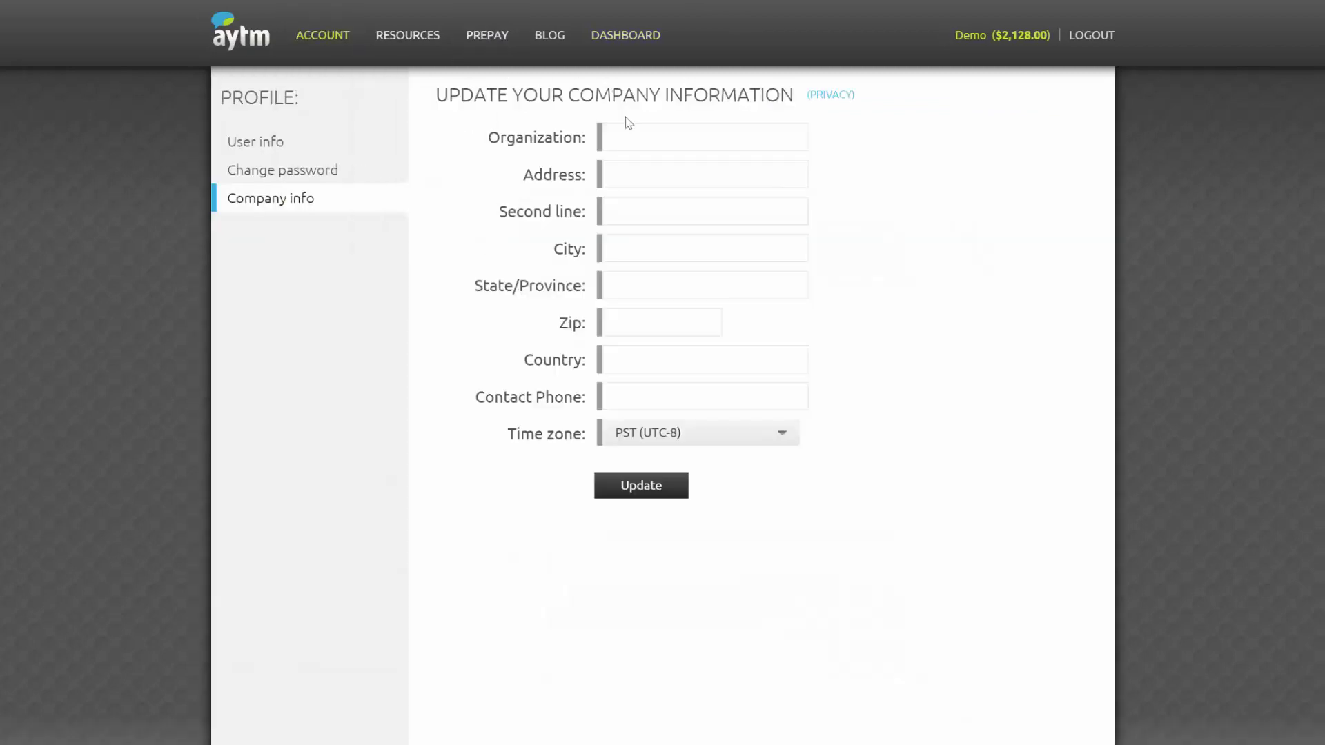
pyautogui.click(645, 432)
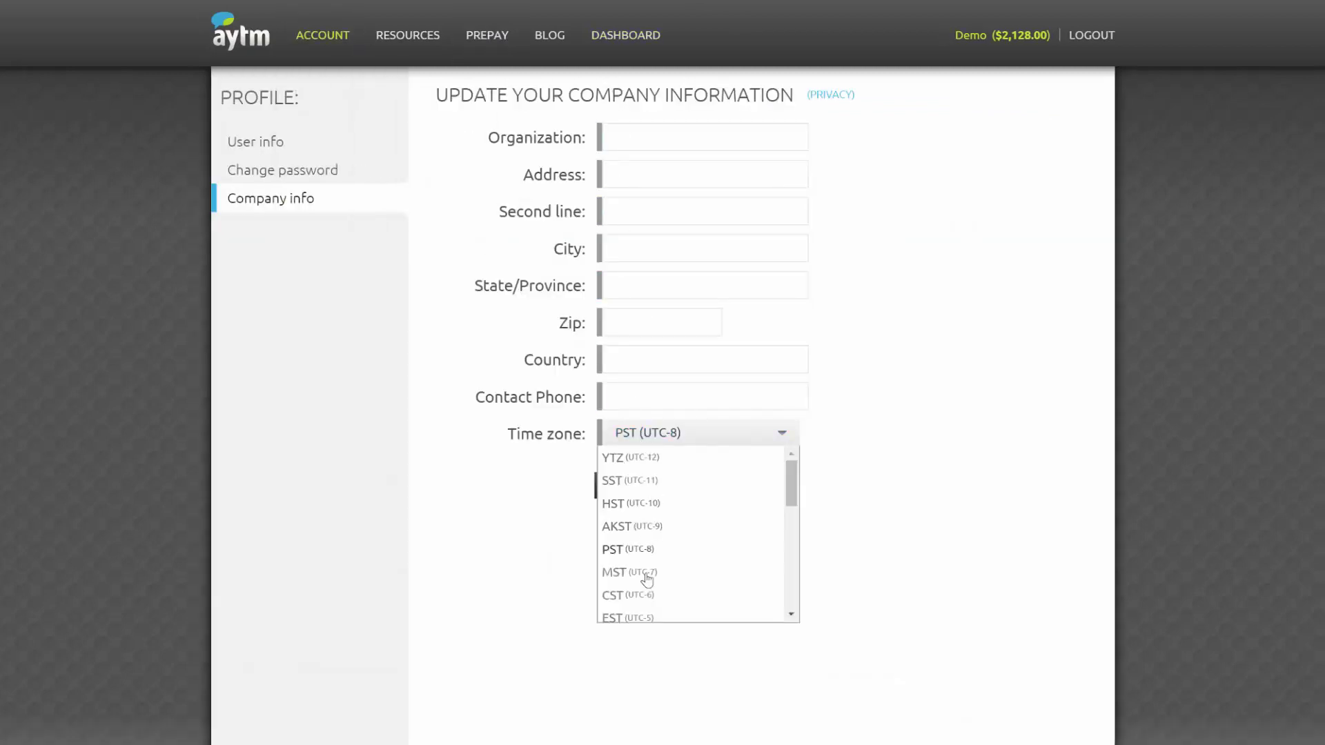
pyautogui.click(938, 363)
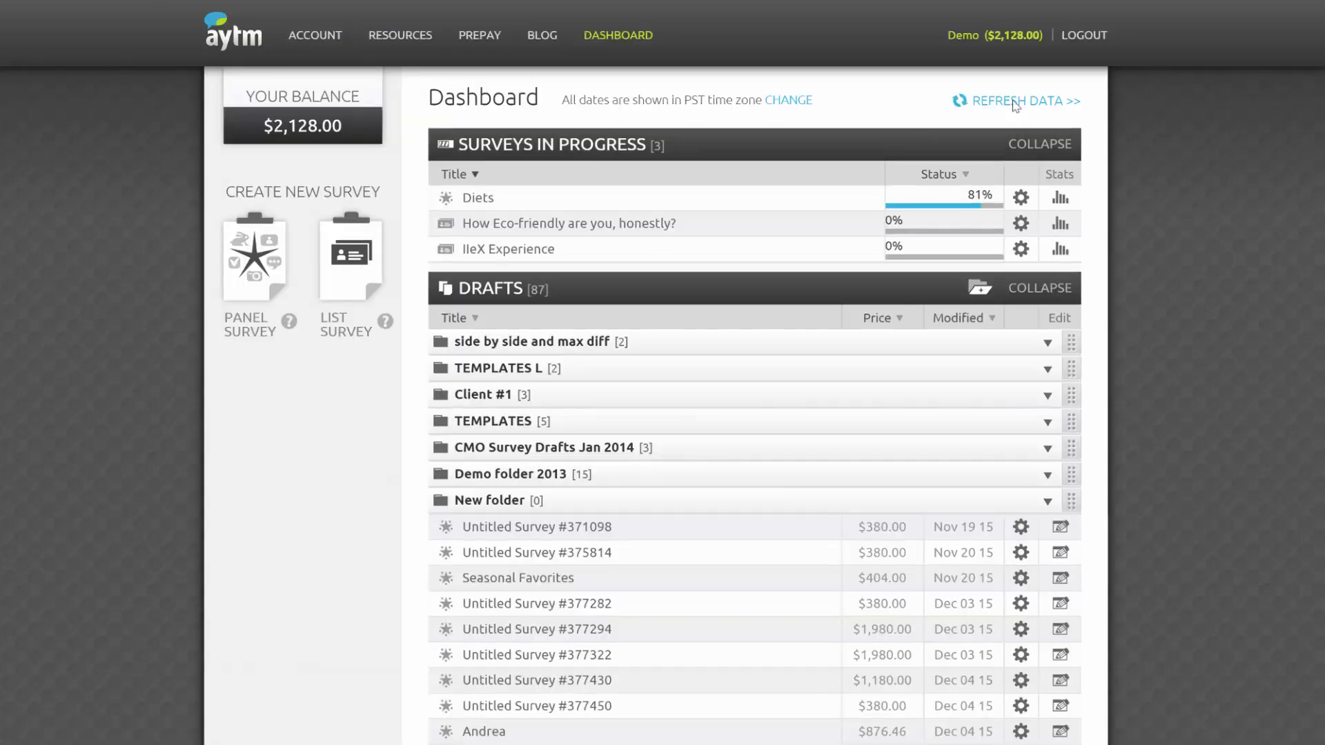
# Refresh dashboard data and collapse Drafts and Completed, leaving Surveys in Progress expanded.
pyautogui.click(1057, 103)
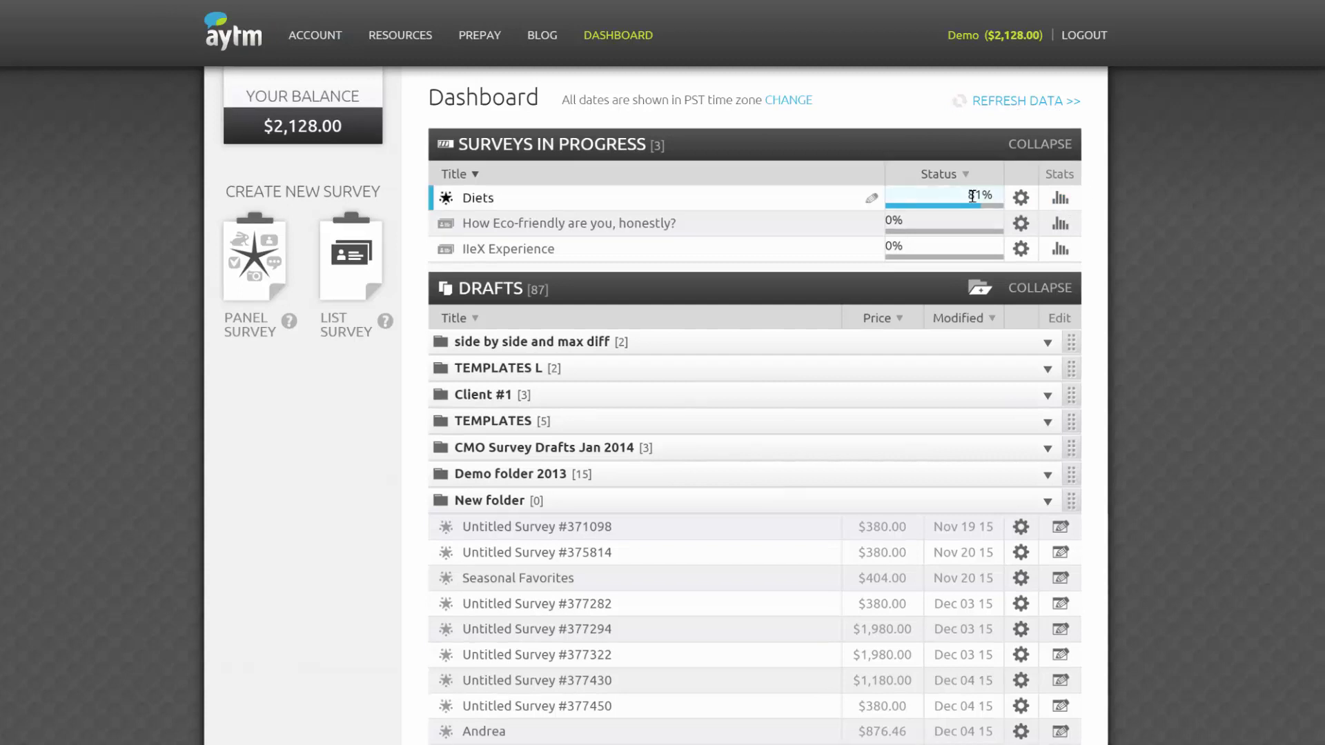
pyautogui.moveTo(988, 209)
pyautogui.click(1039, 288)
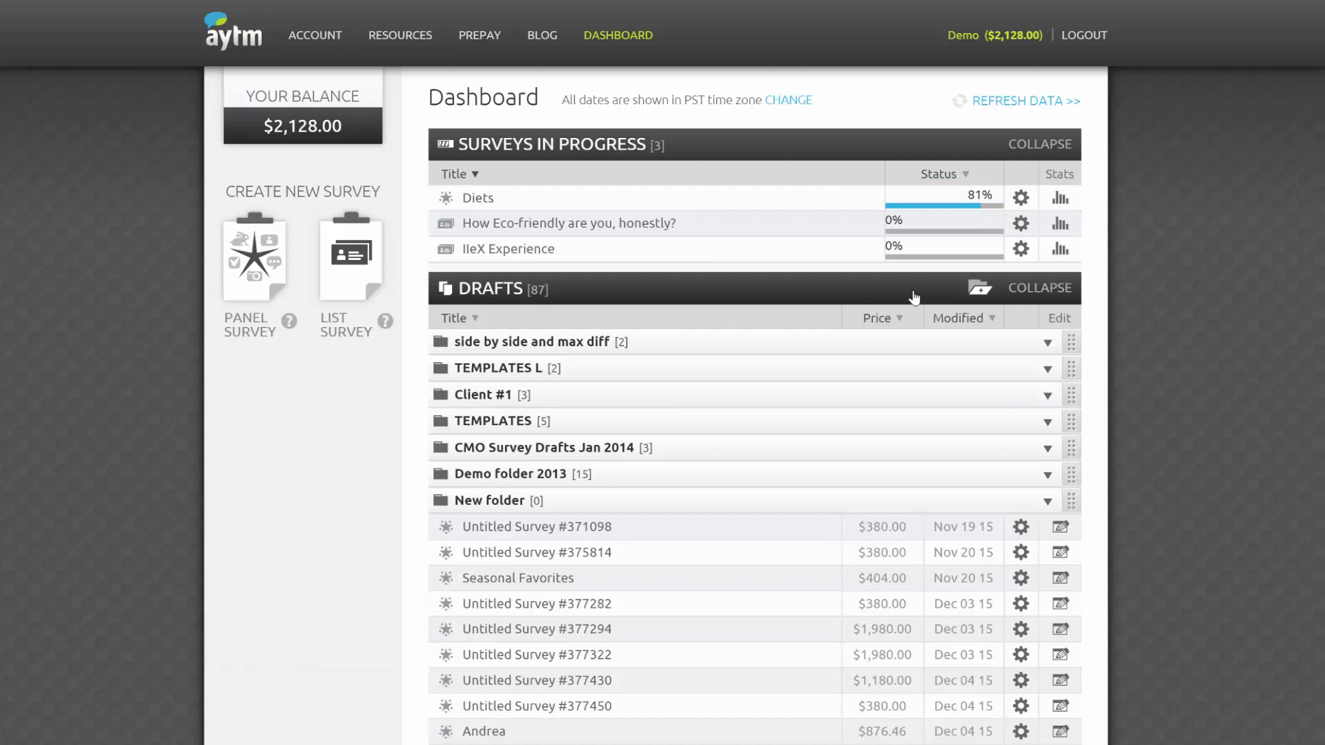
pyautogui.click(874, 154)
pyautogui.click(848, 231)
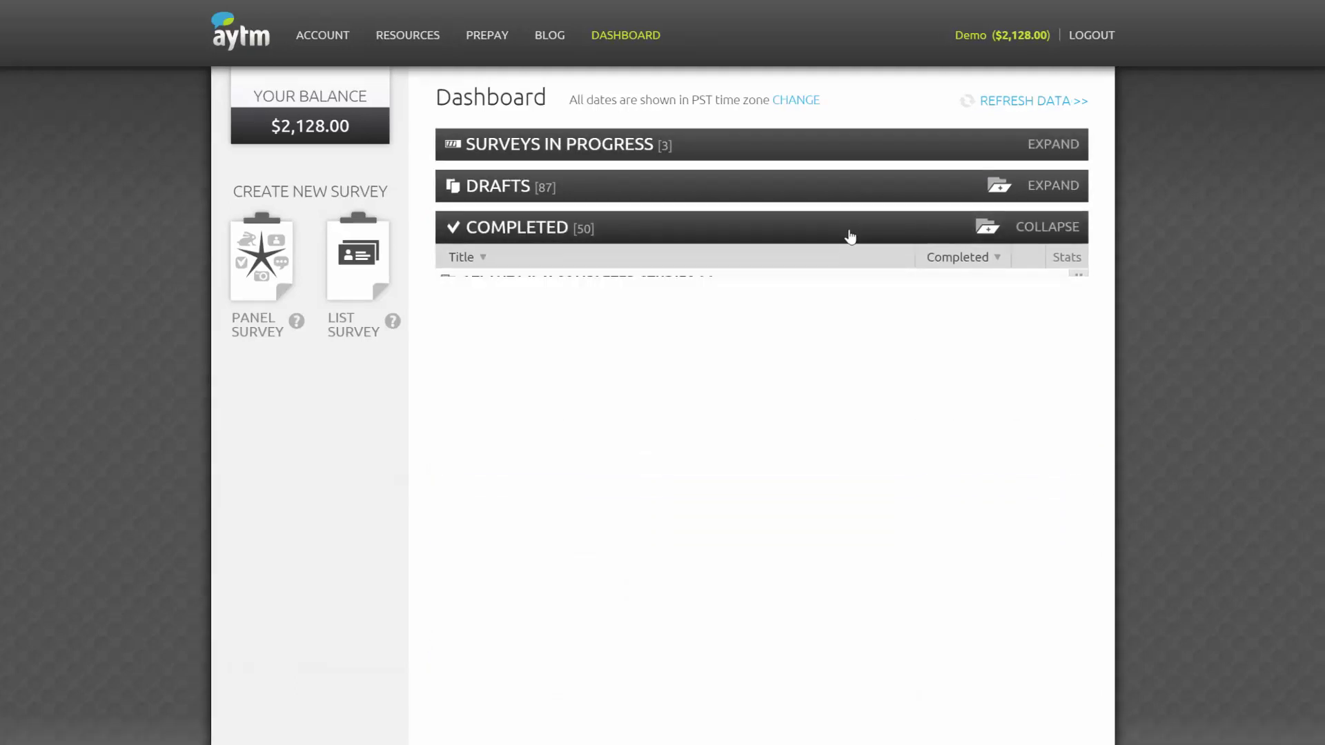
pyautogui.click(762, 150)
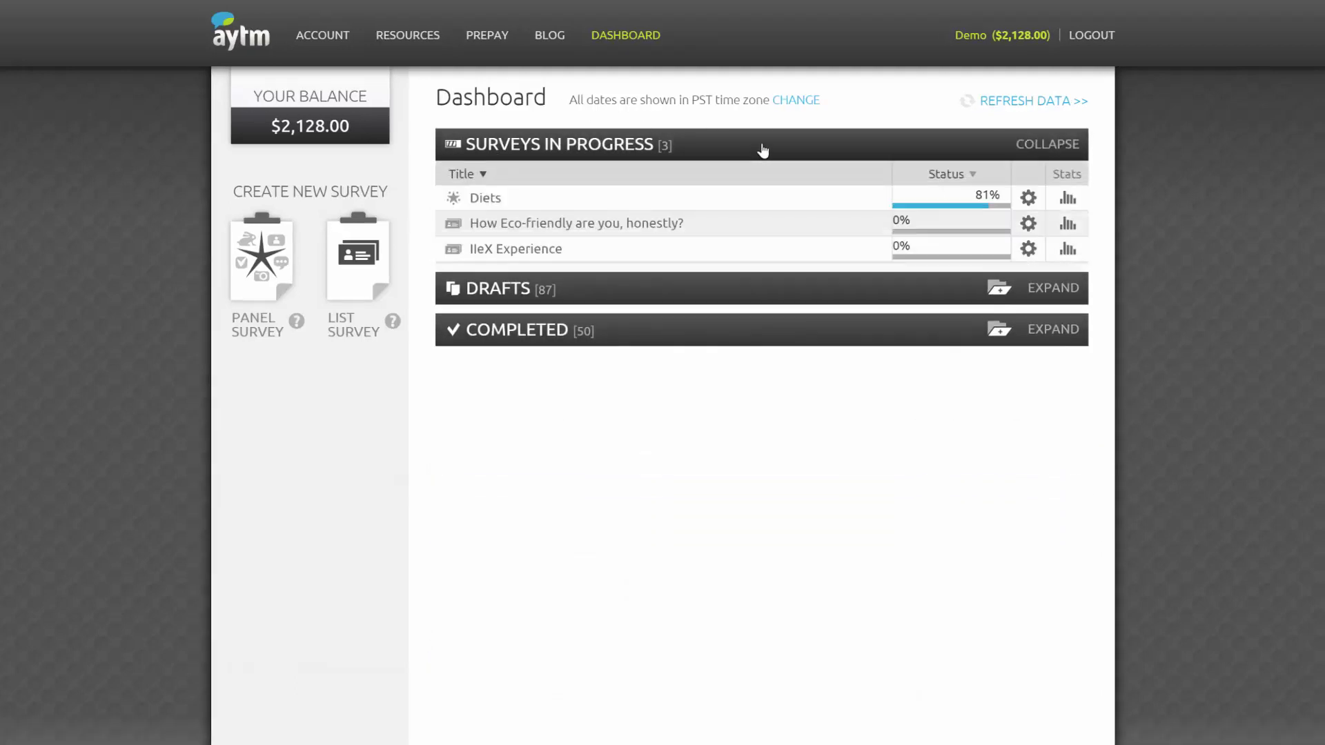
pyautogui.click(1061, 152)
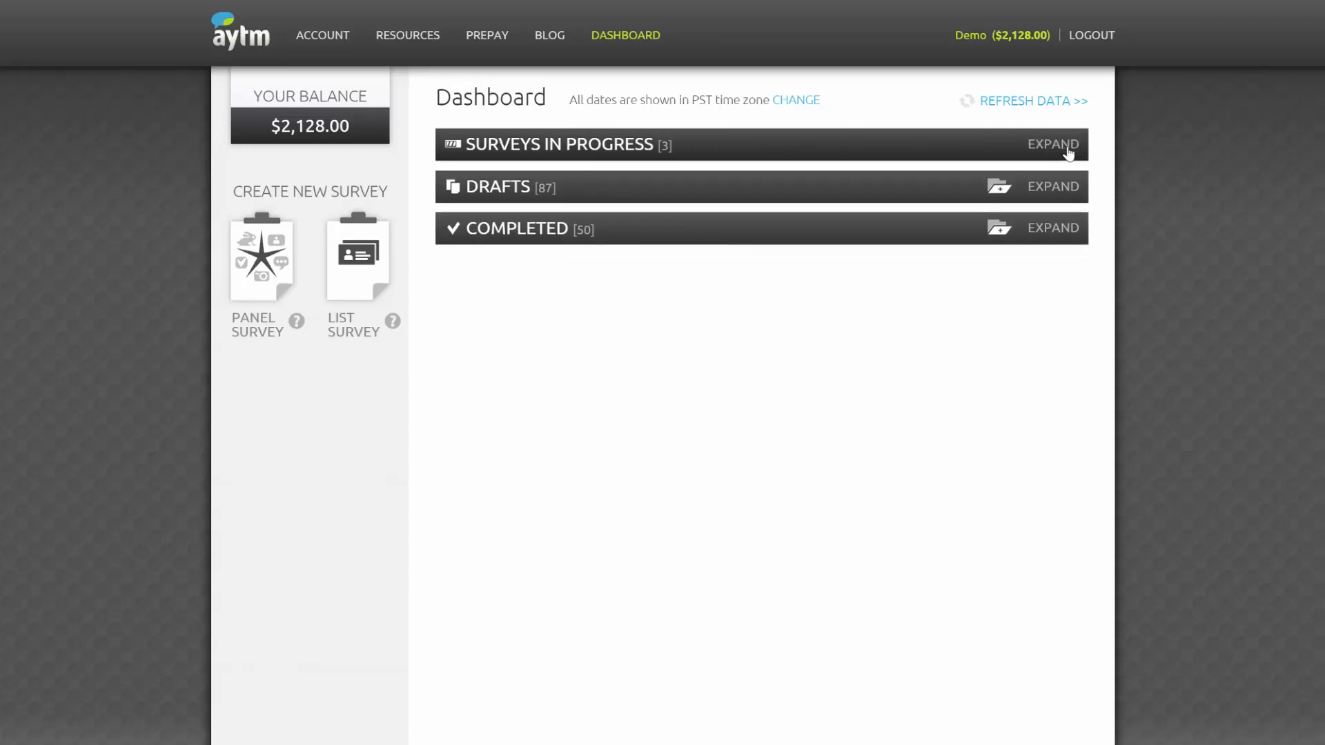
pyautogui.click(1061, 150)
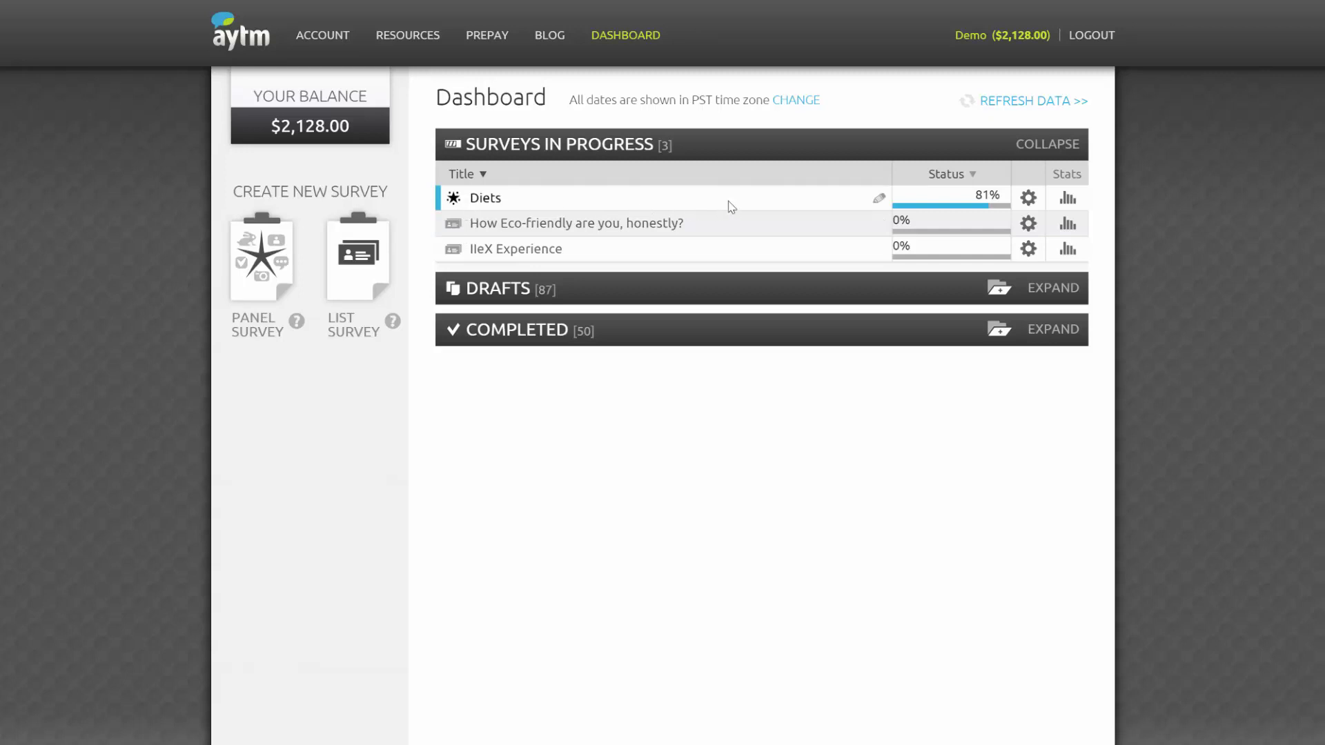
# Leave the Diets survey title unchanged and show its info and actions.
pyautogui.click(880, 199)
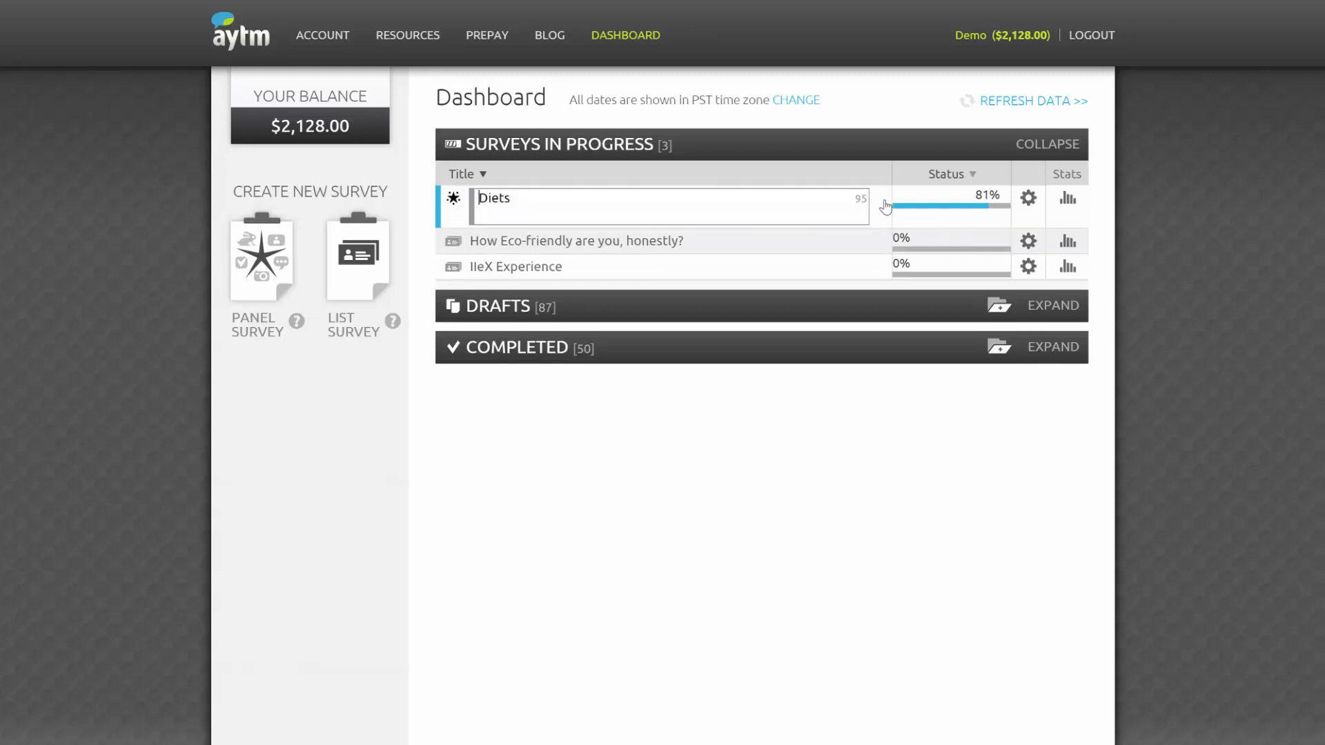
pyautogui.click(885, 206)
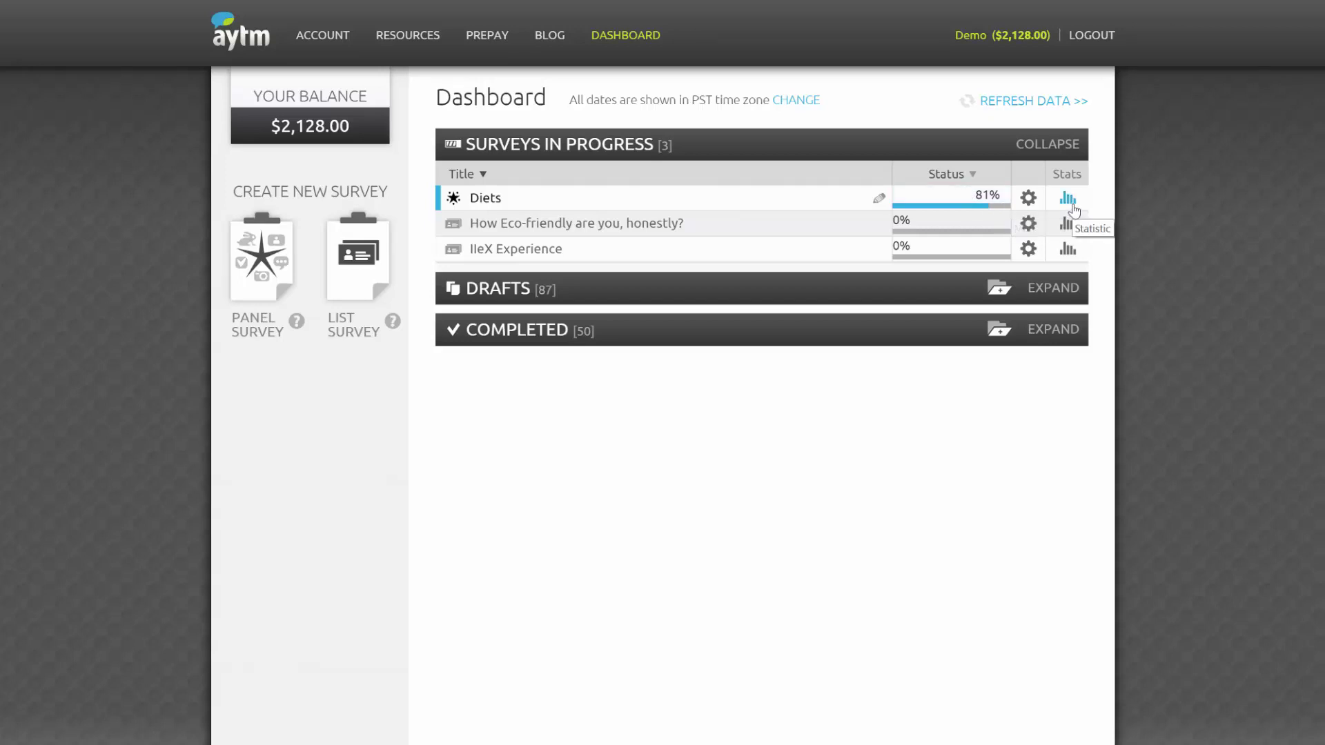
pyautogui.click(1032, 207)
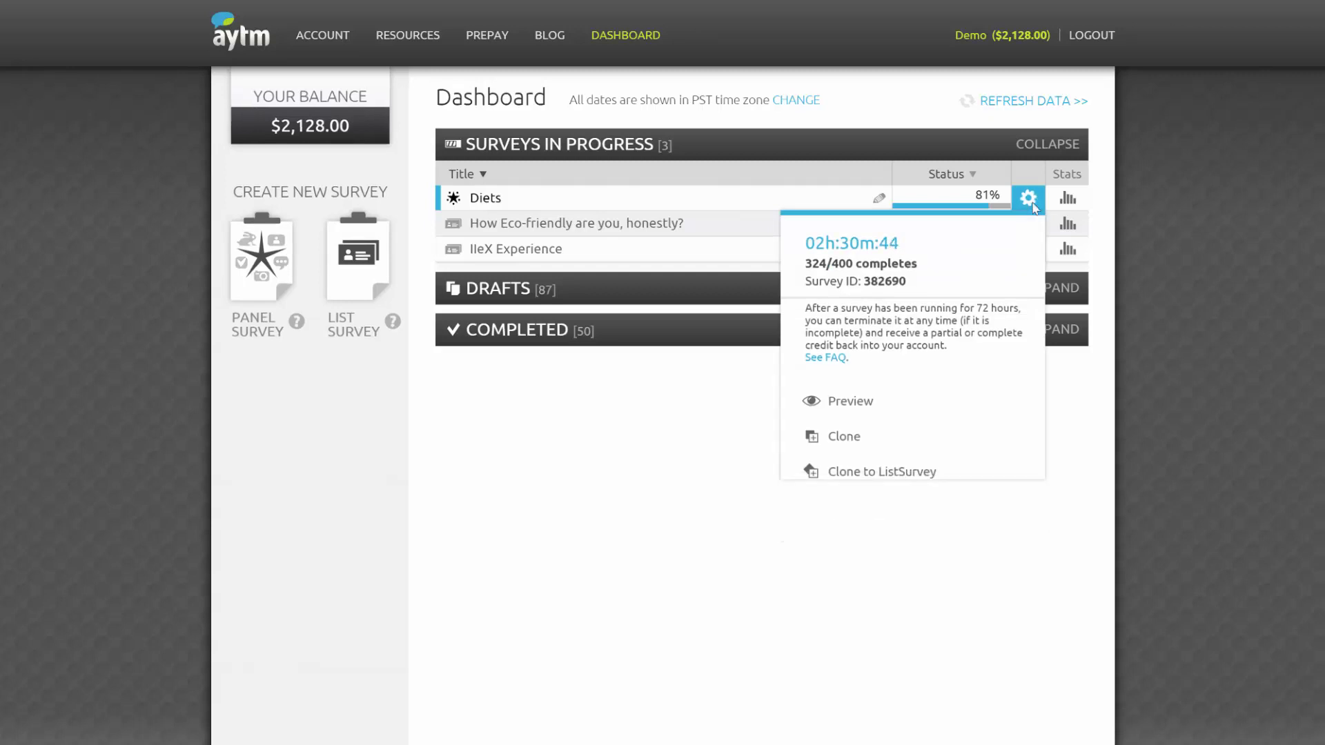
# Copy the eco-friendly survey's invite link and view its progress report.
pyautogui.click(1028, 225)
pyautogui.click(784, 433)
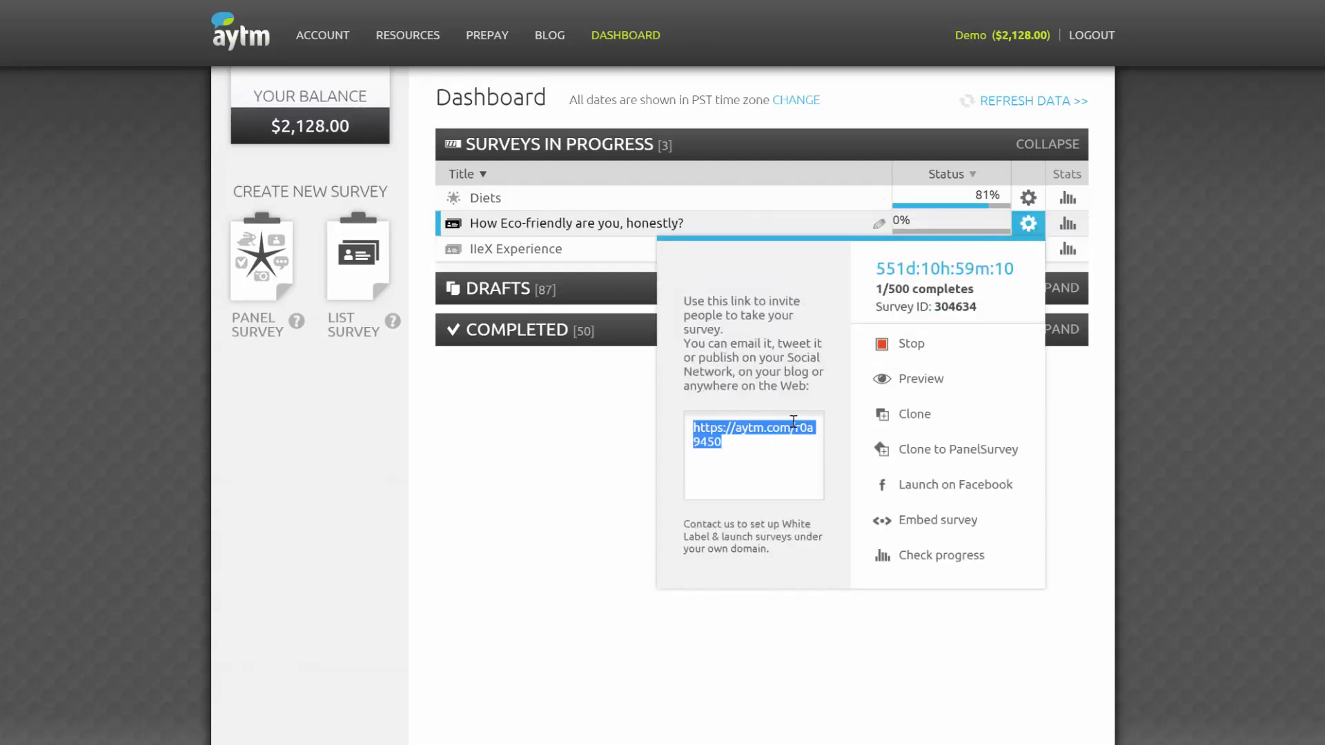
pyautogui.rightClick(785, 431)
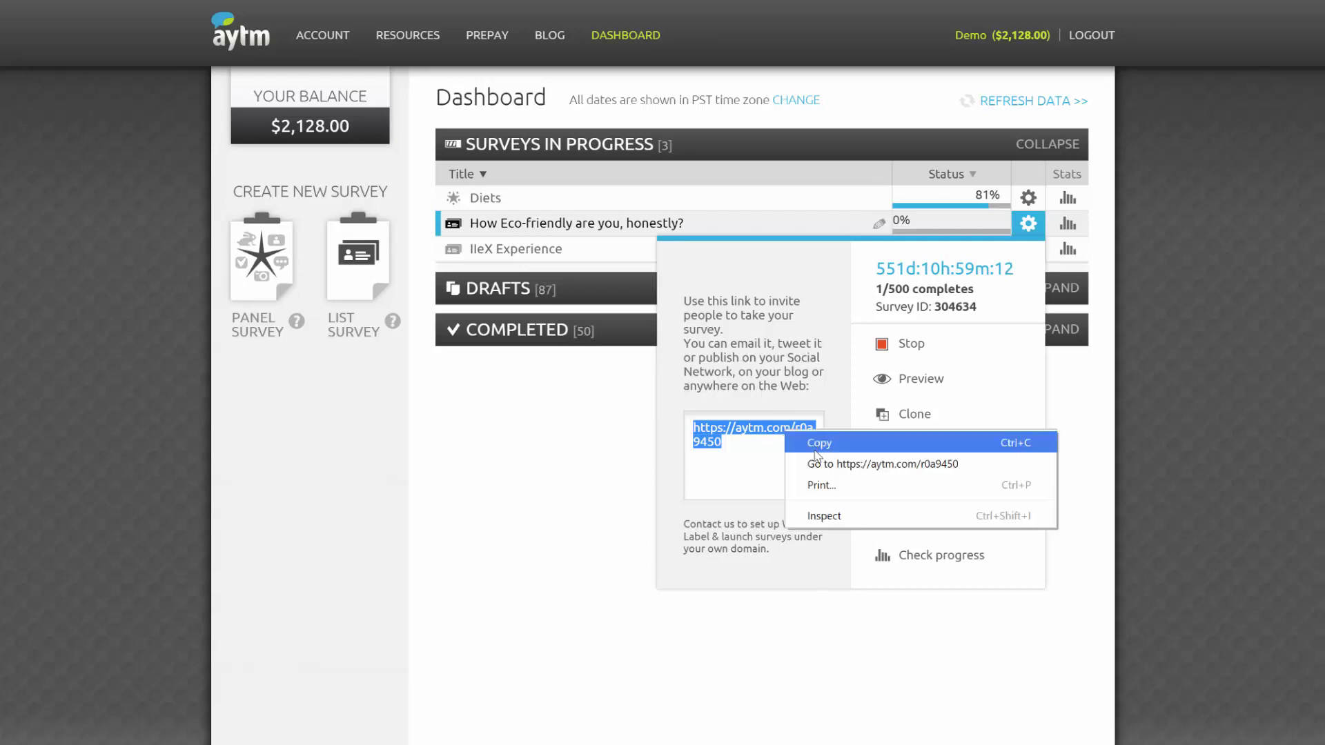
pyautogui.click(816, 445)
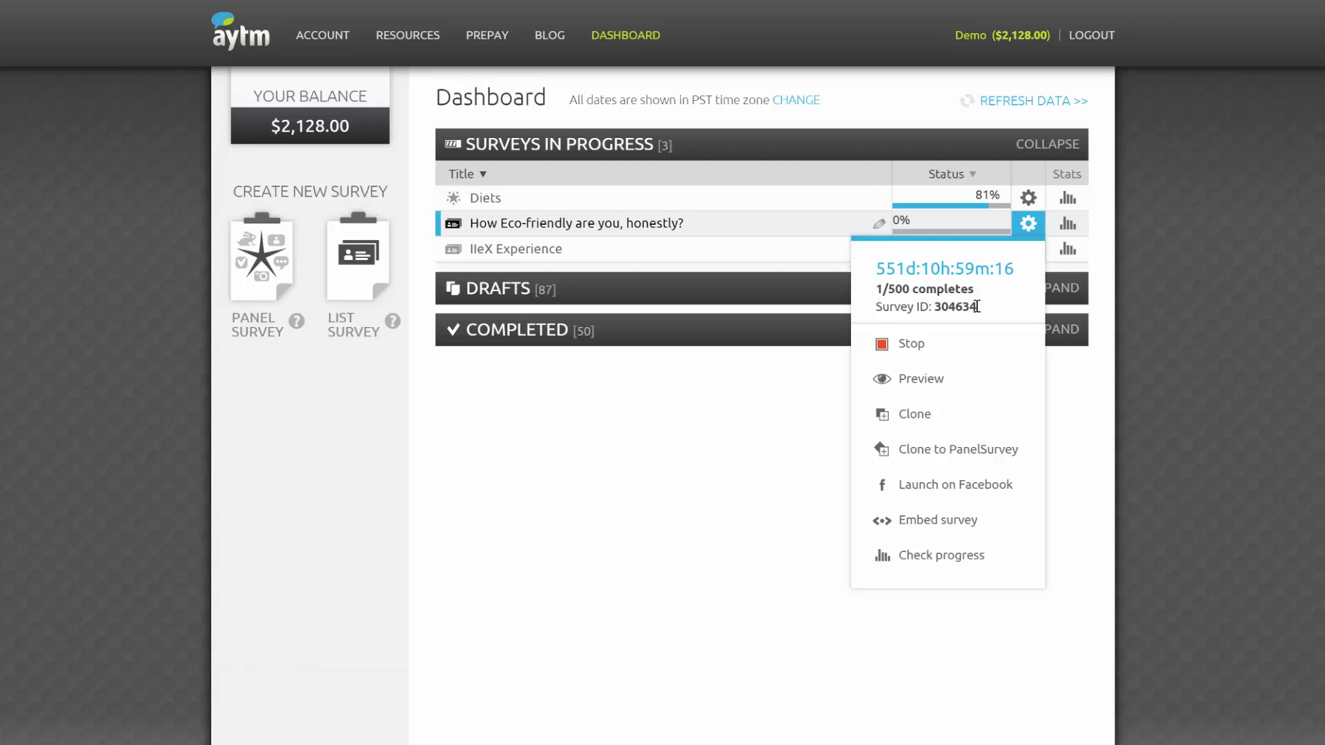
pyautogui.moveTo(977, 311); pyautogui.dragTo(932, 312)
pyautogui.click(953, 312)
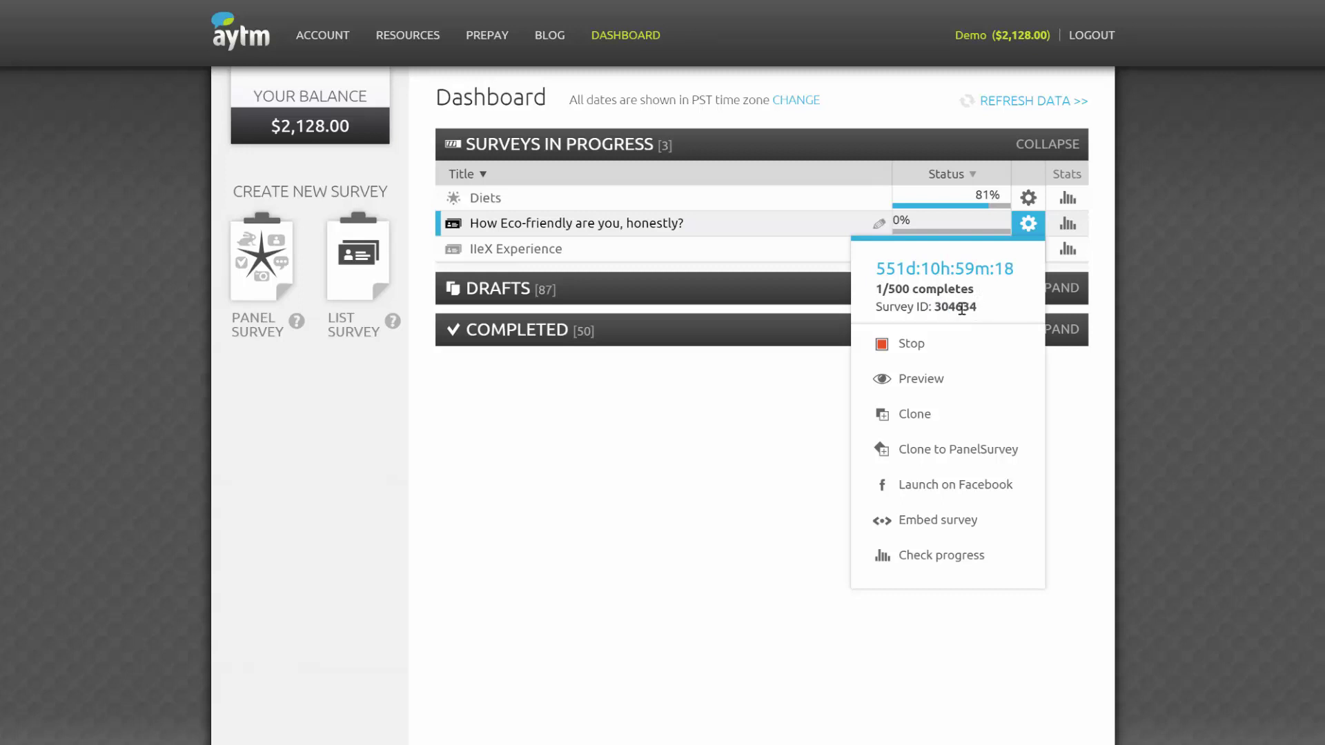
pyautogui.click(1009, 557)
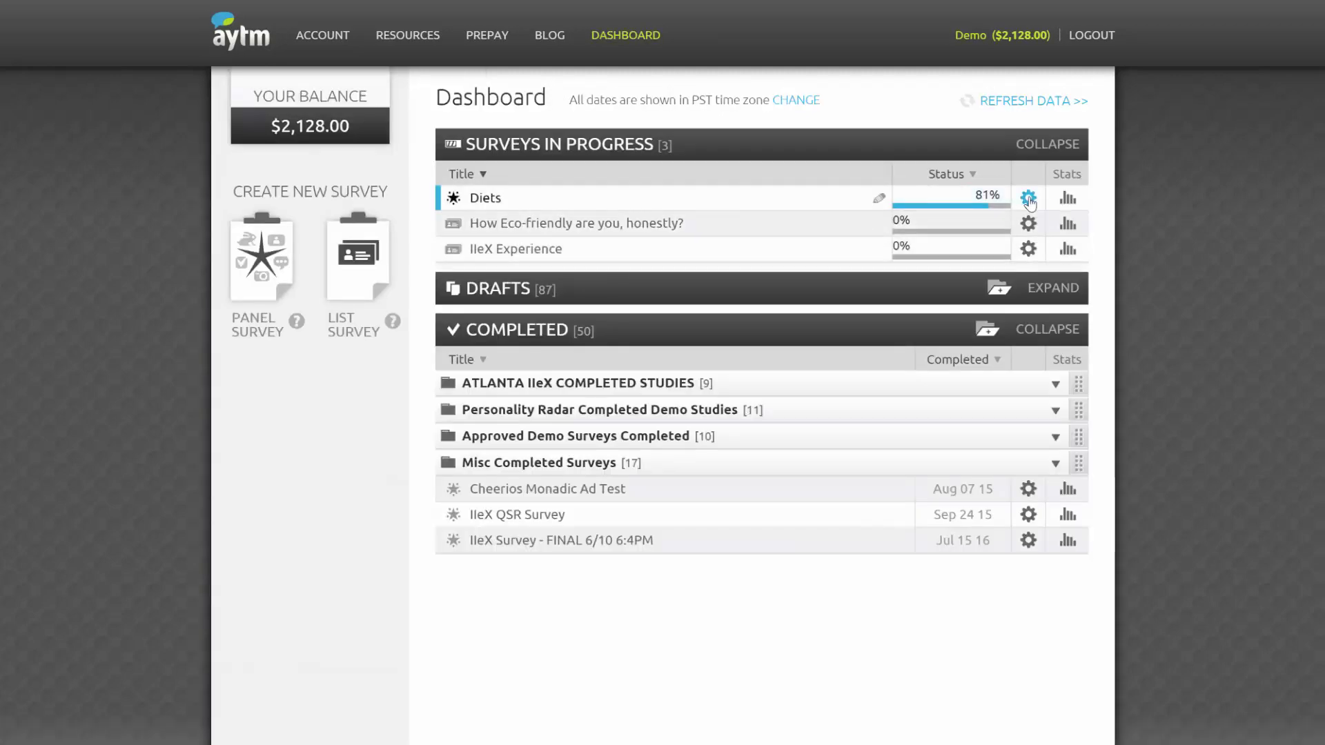
# Expand Drafts and rename the empty New folder to 'Clients'.
pyautogui.click(860, 297)
pyautogui.scroll(-2, 861, 297)
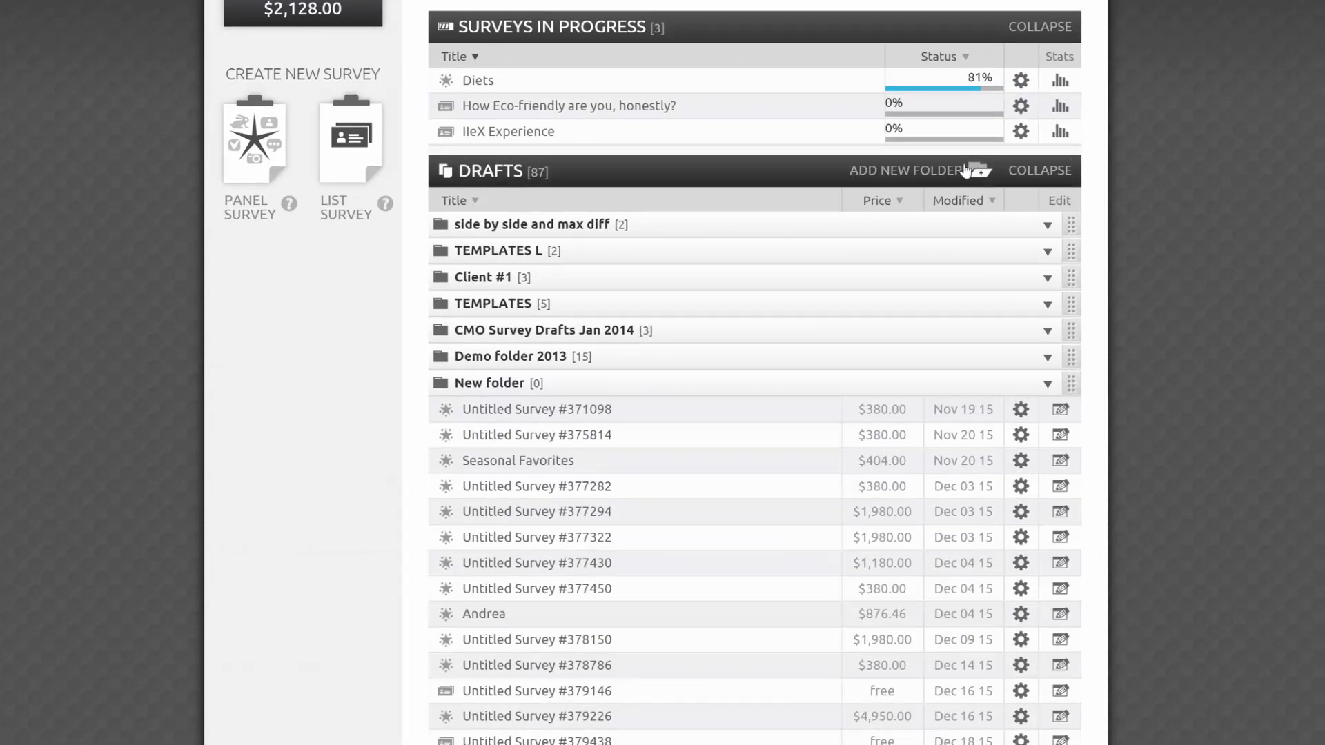
pyautogui.click(595, 391)
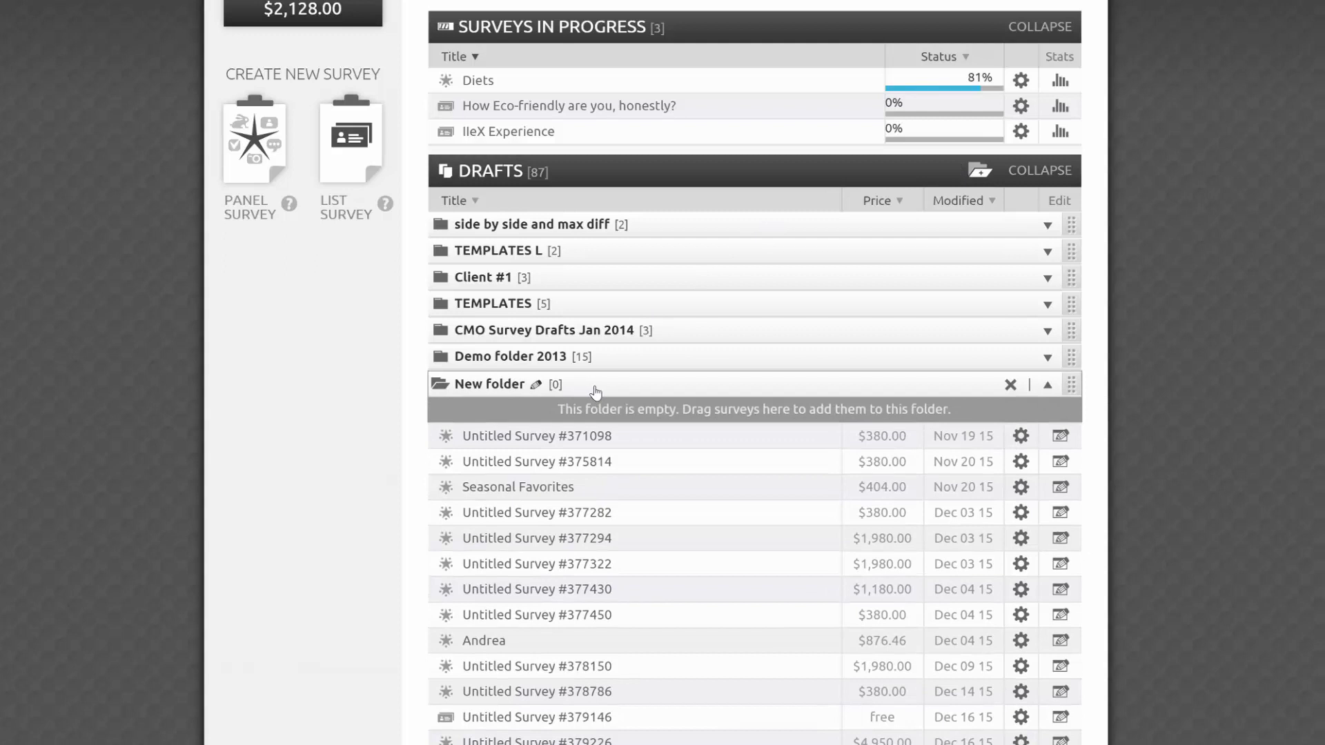
pyautogui.click(536, 385)
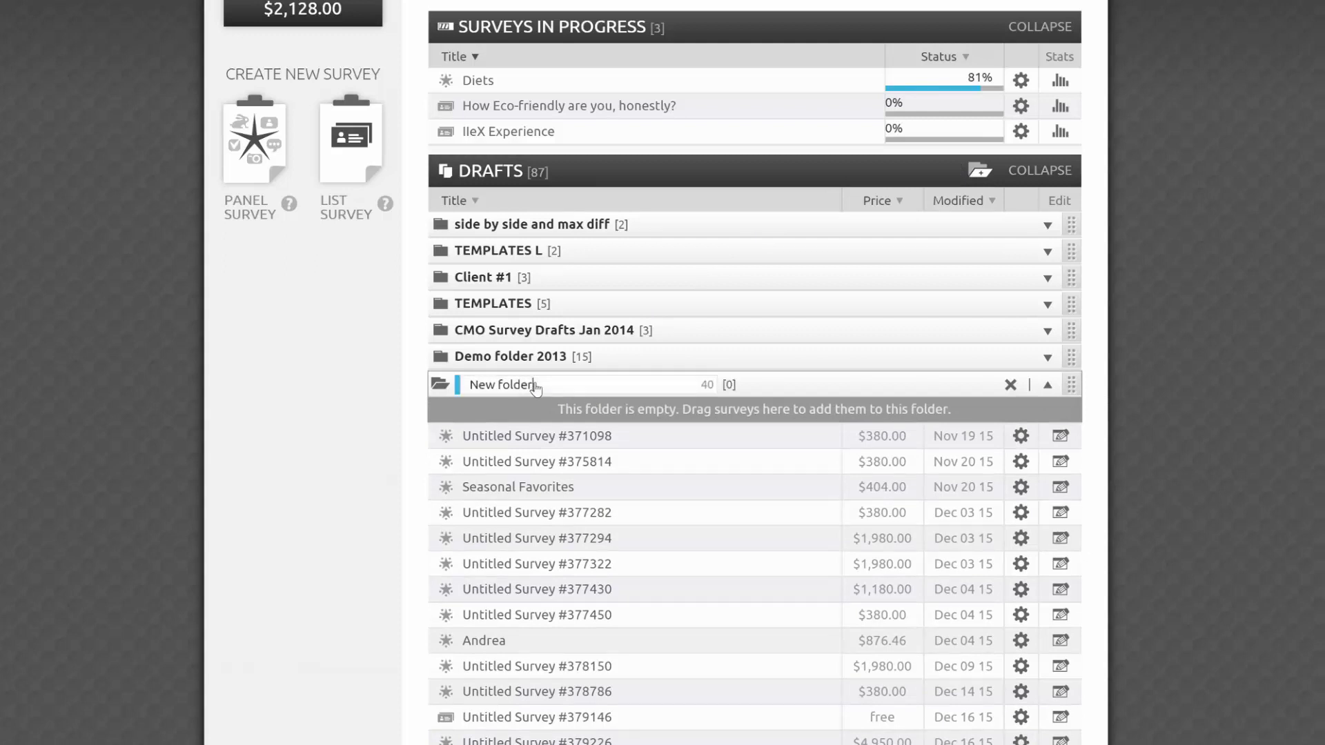
pyautogui.moveTo(556, 385); pyautogui.dragTo(399, 391)
pyautogui.write('Clients')
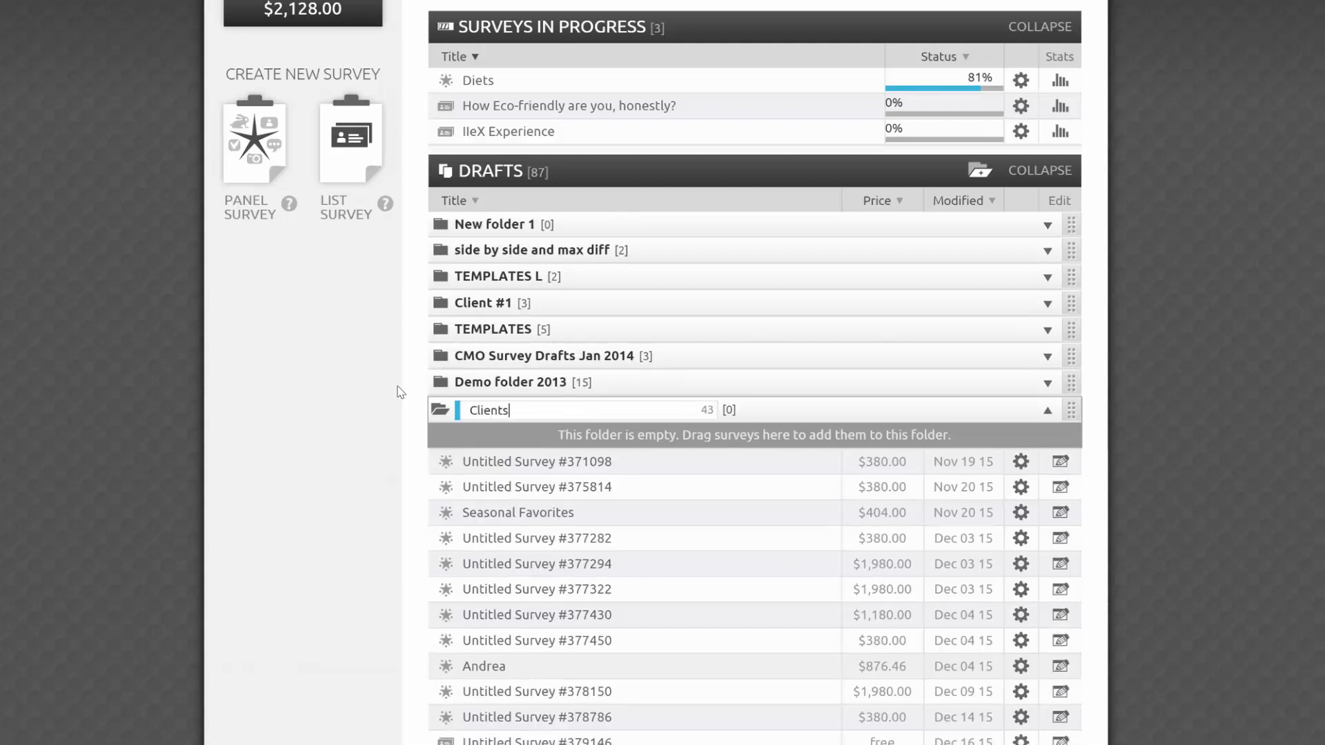
pyautogui.press('Return')
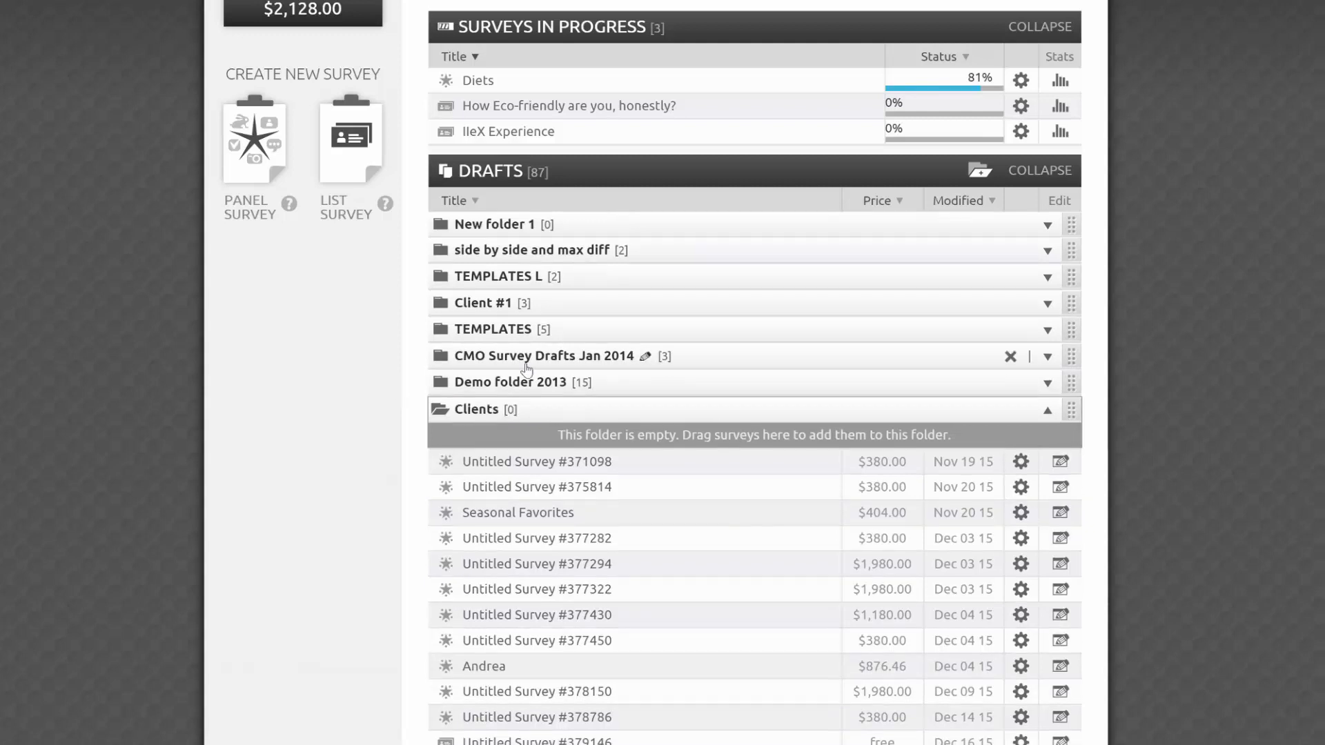
# Move Untitled Survey #371098 into the Clients folder.
pyautogui.click(853, 414)
pyautogui.click(853, 416)
pyautogui.click(1049, 412)
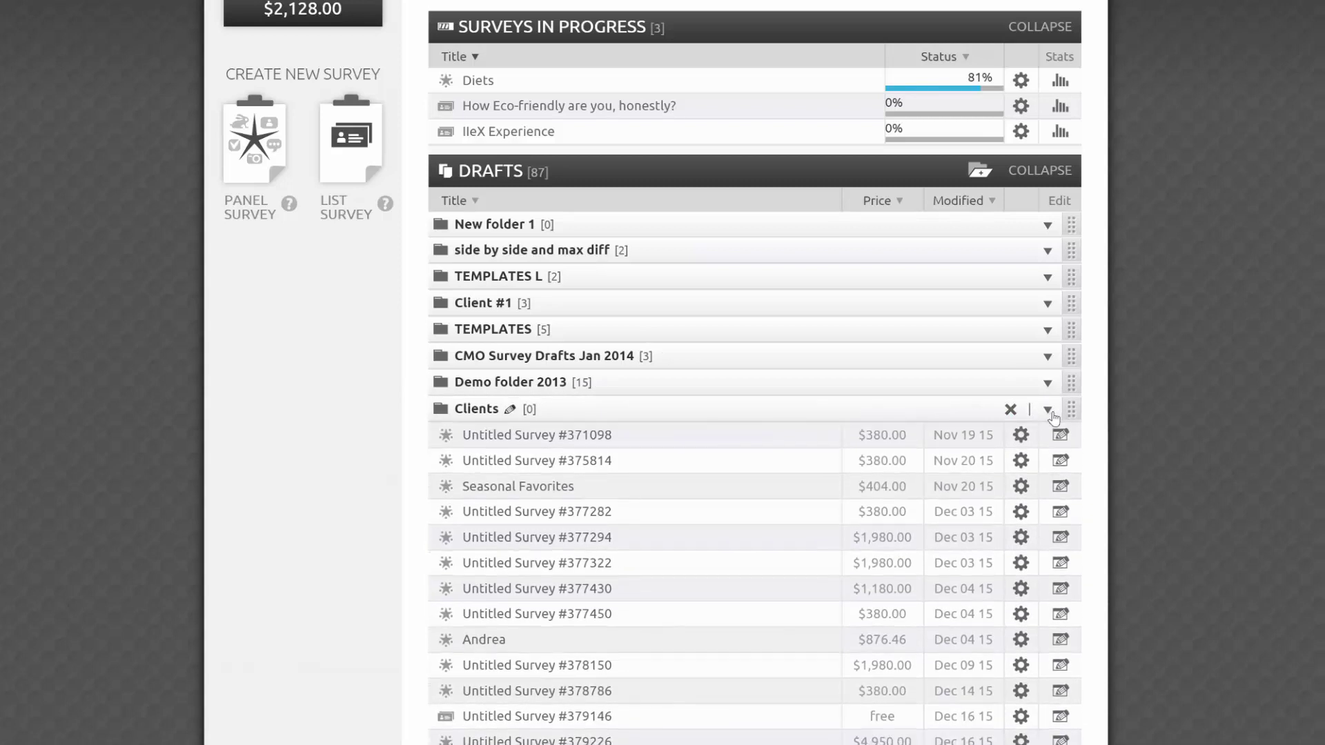
pyautogui.click(1050, 412)
pyautogui.moveTo(1094, 461)
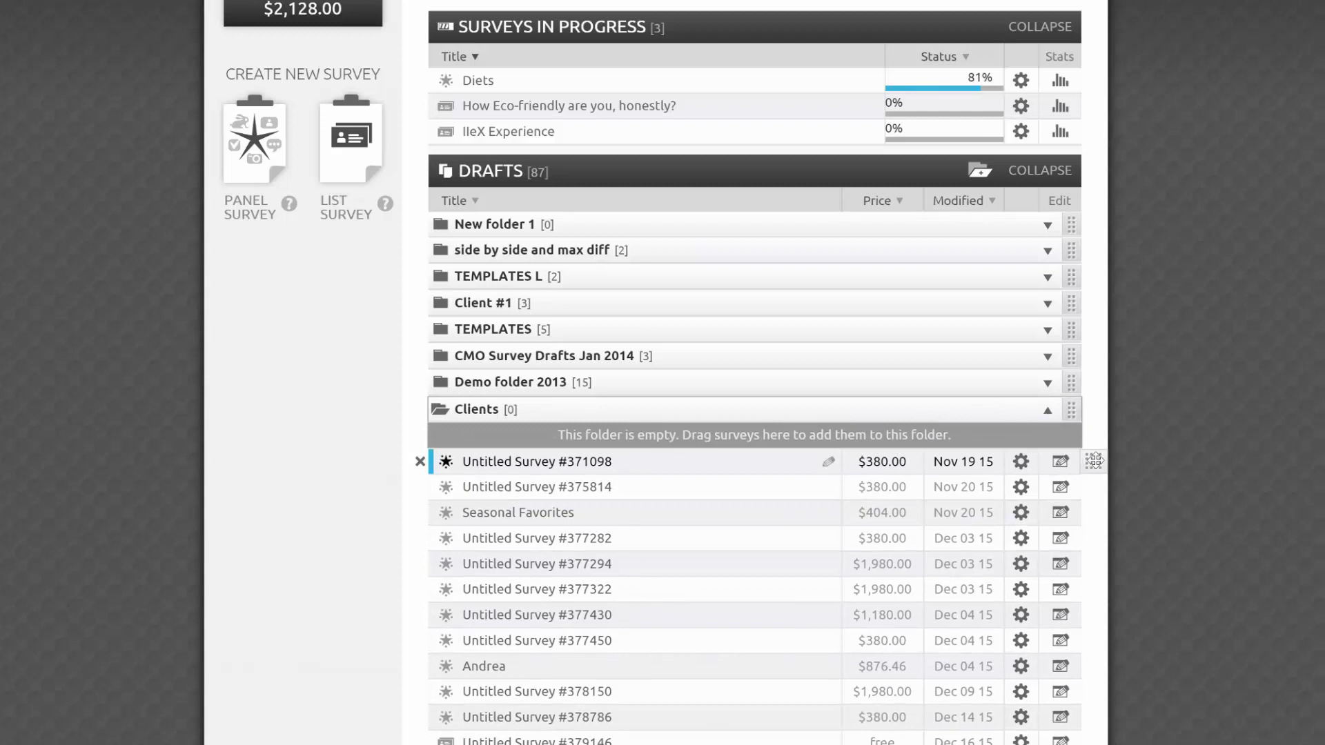
pyautogui.moveTo(1071, 412)
pyautogui.mouseDown()
pyautogui.moveTo(1075, 374)
pyautogui.moveTo(1077, 438)
pyautogui.moveTo(1088, 443)
pyautogui.moveTo(1088, 432)
pyautogui.mouseUp()
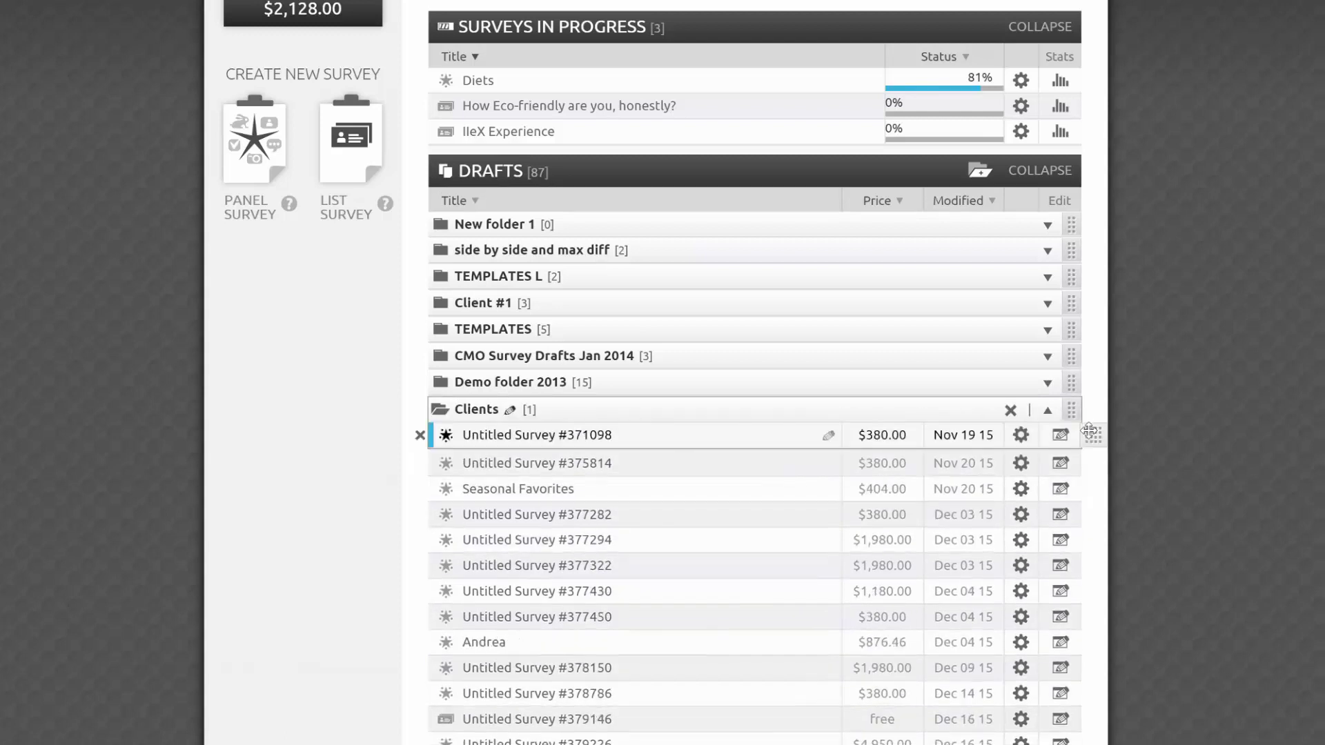
# Start deleting the Clients folder, then cancel the confirmation.
pyautogui.click(1011, 411)
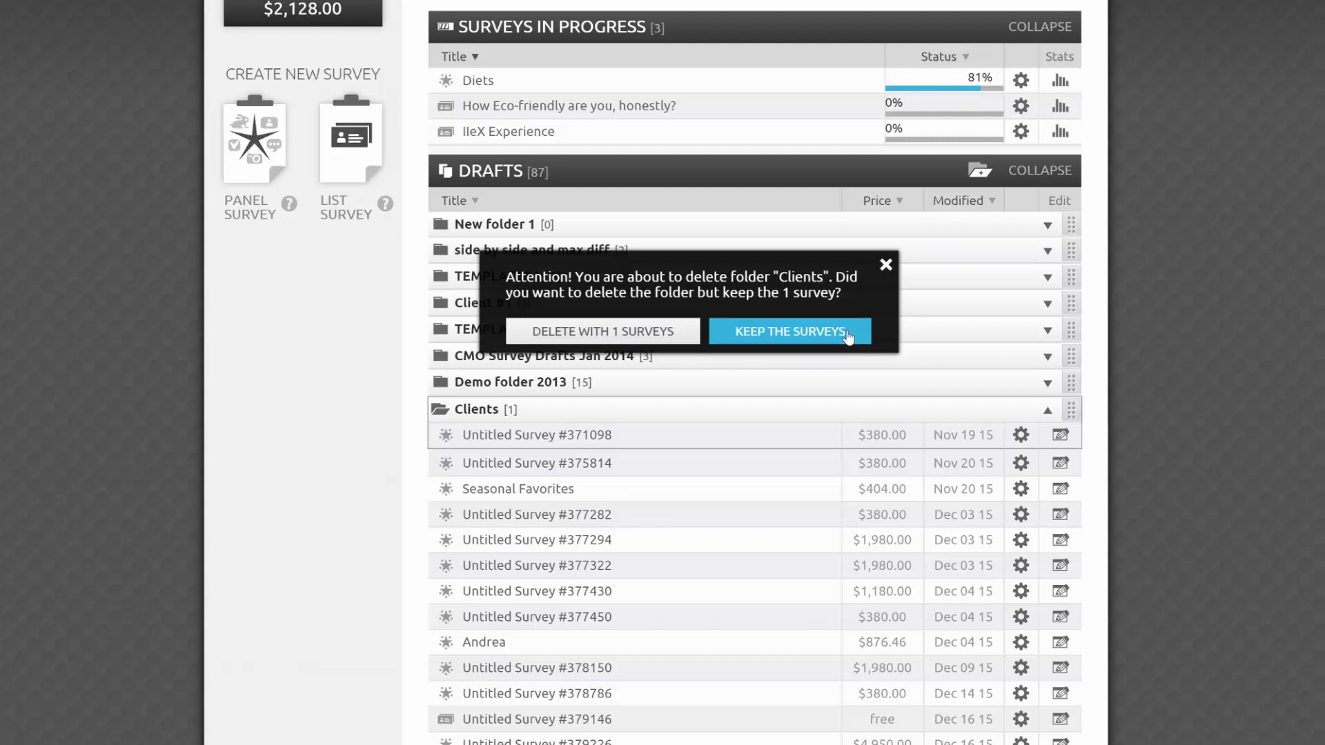
pyautogui.click(885, 267)
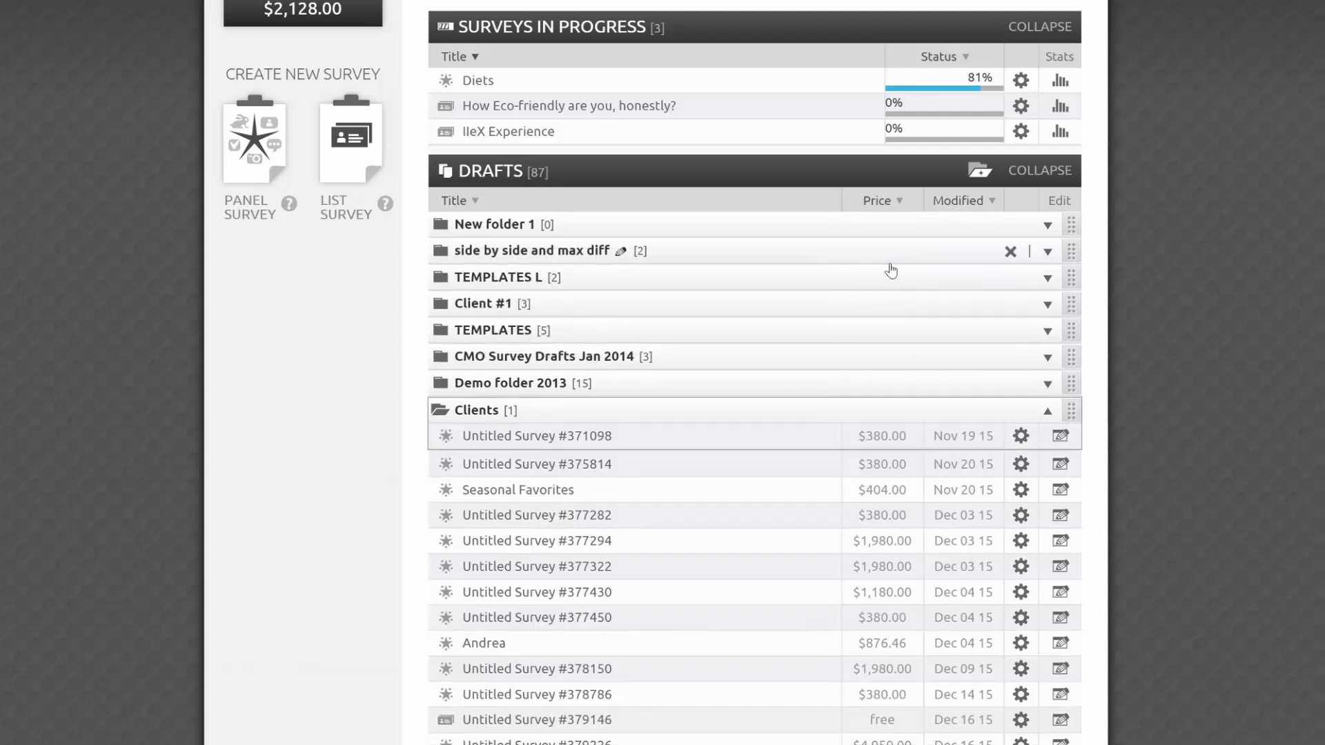
# Collapse Clients, leave Untitled Survey #375814's title unchanged, and show its actions.
pyautogui.click(944, 414)
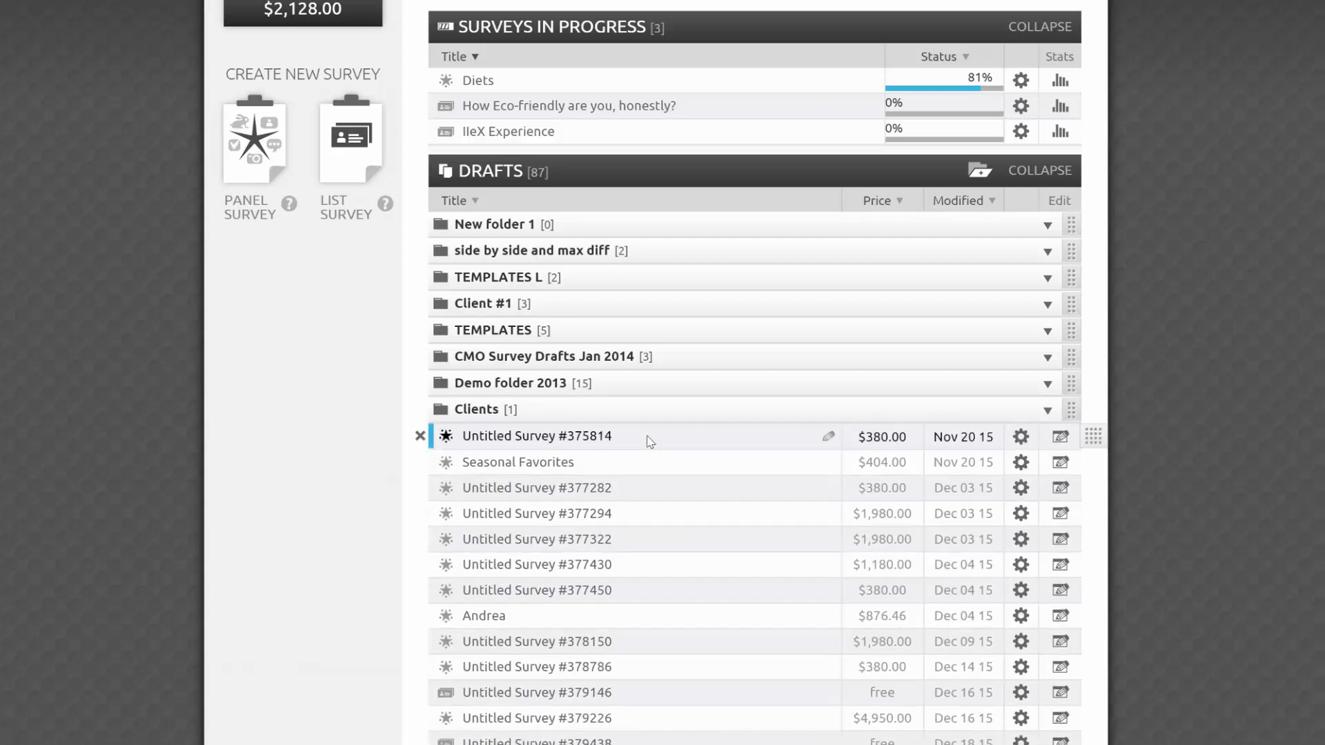
pyautogui.click(828, 436)
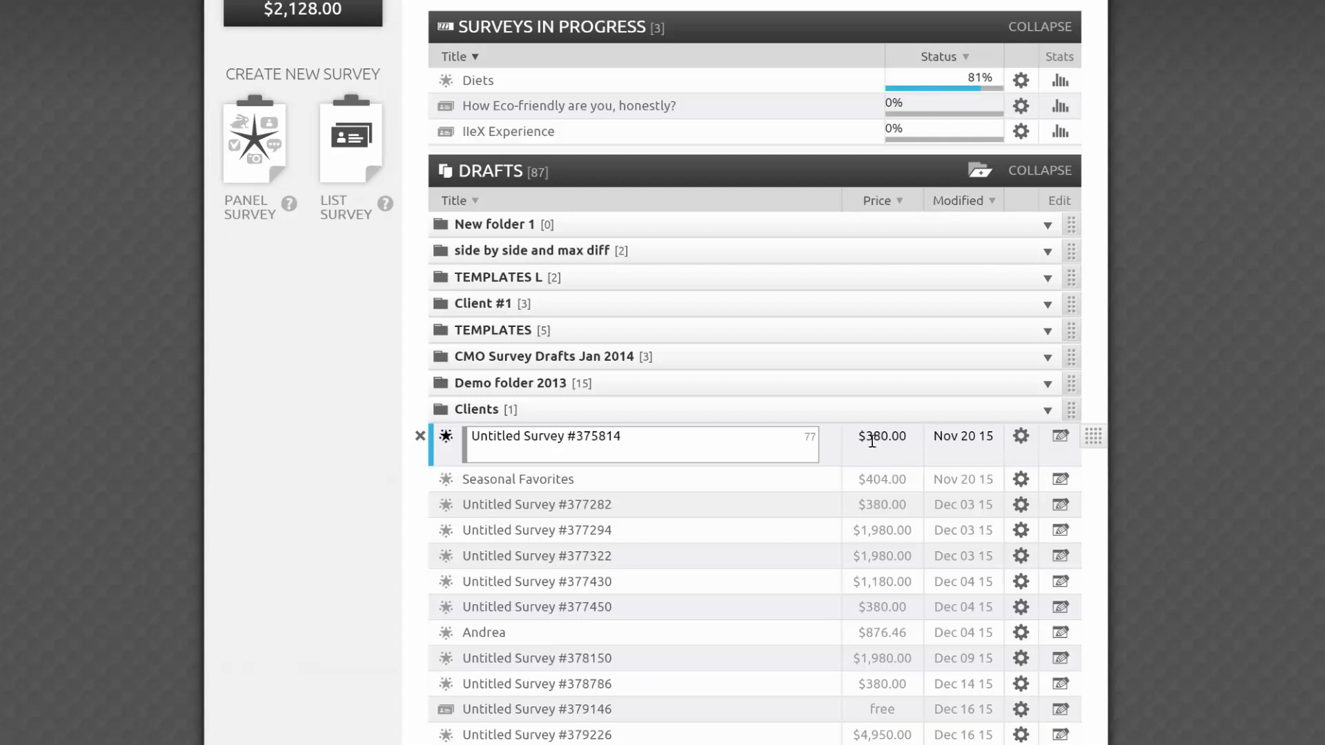
pyautogui.click(862, 436)
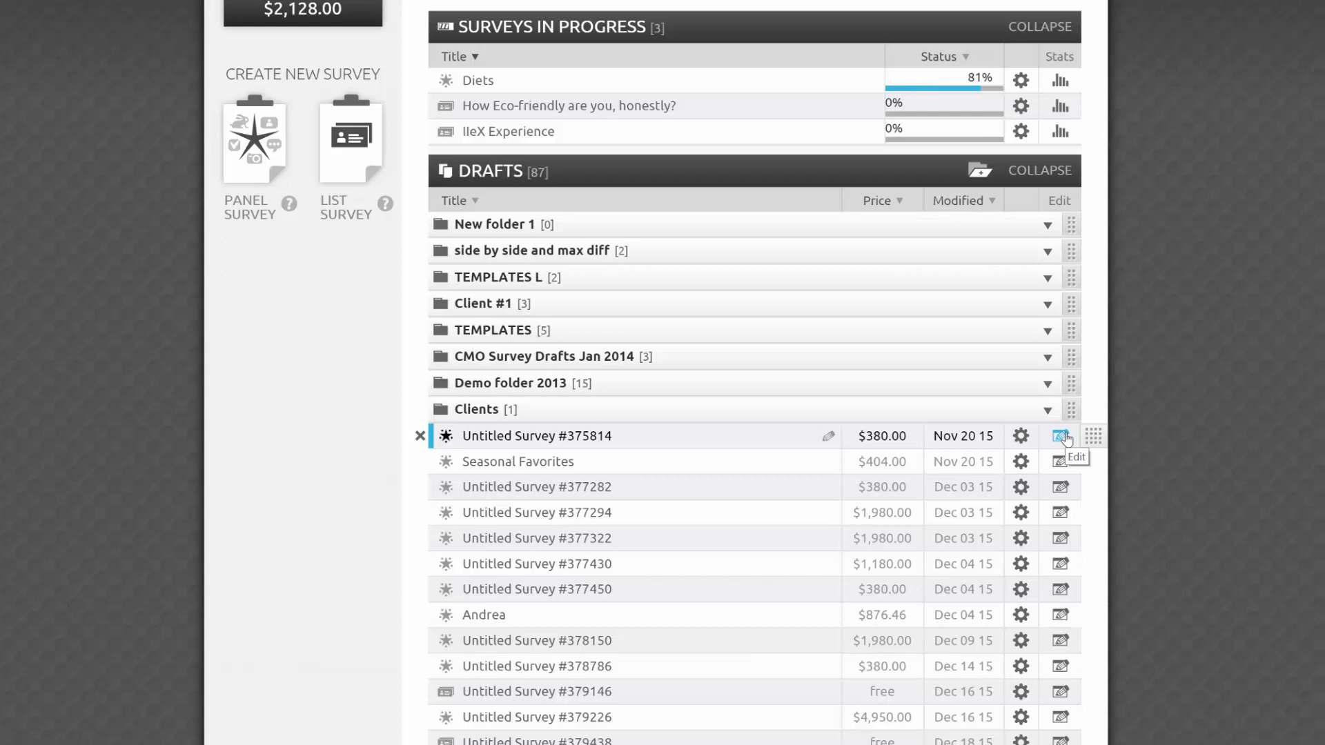
pyautogui.click(1020, 437)
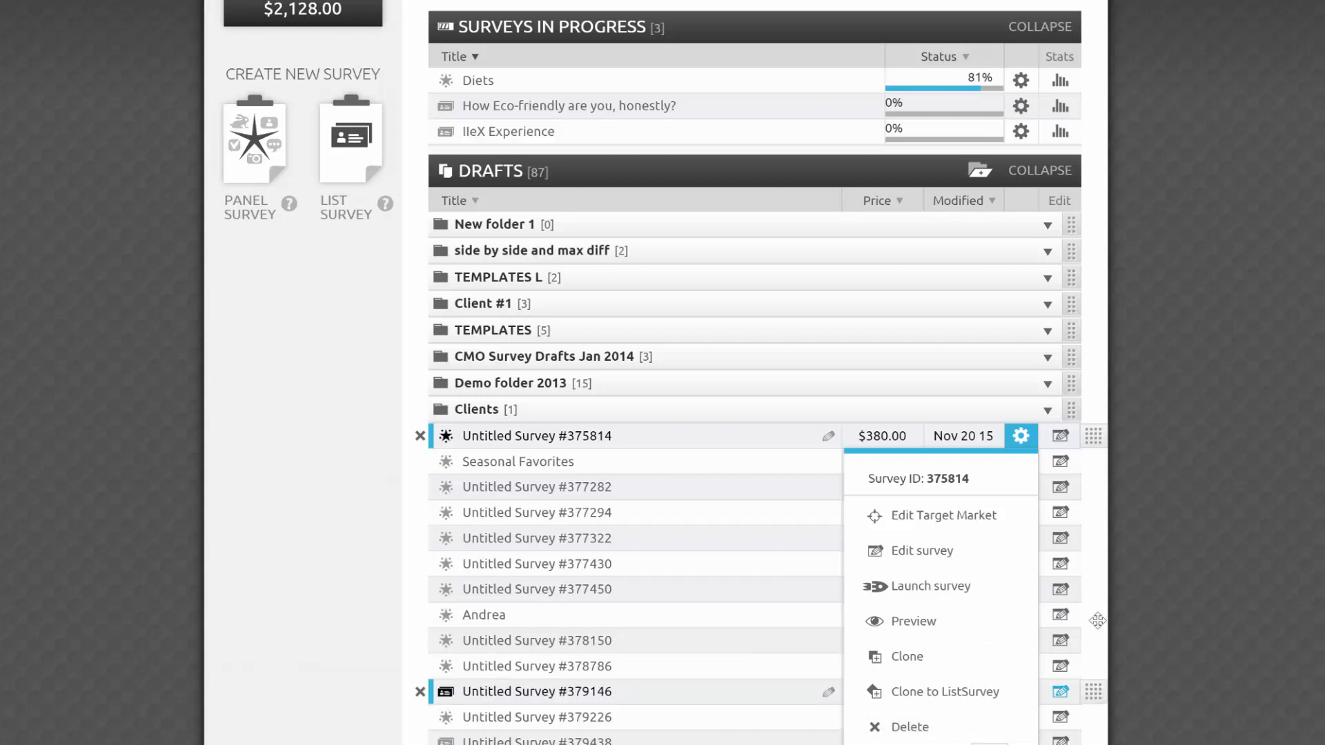
# Collapse Drafts and keep the Misc Completed Surveys folder name unchanged.
pyautogui.click(1019, 436)
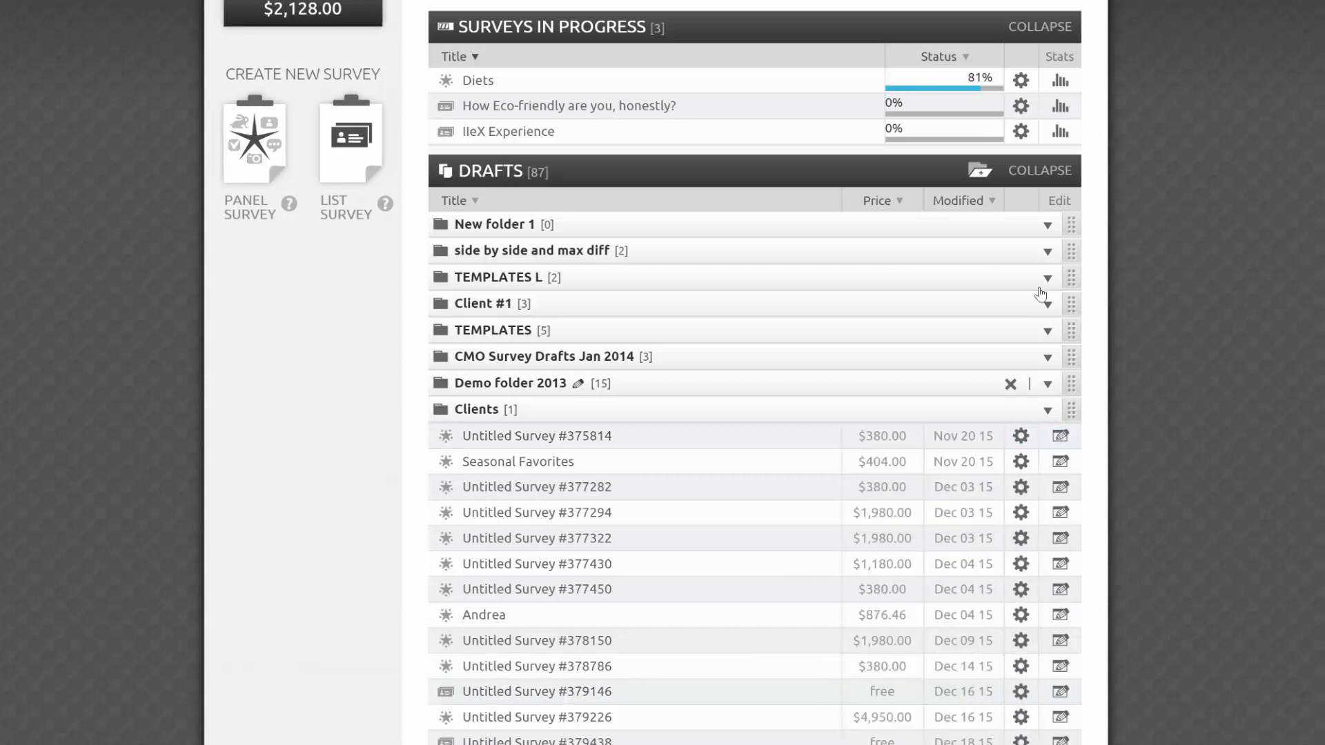
pyautogui.click(902, 174)
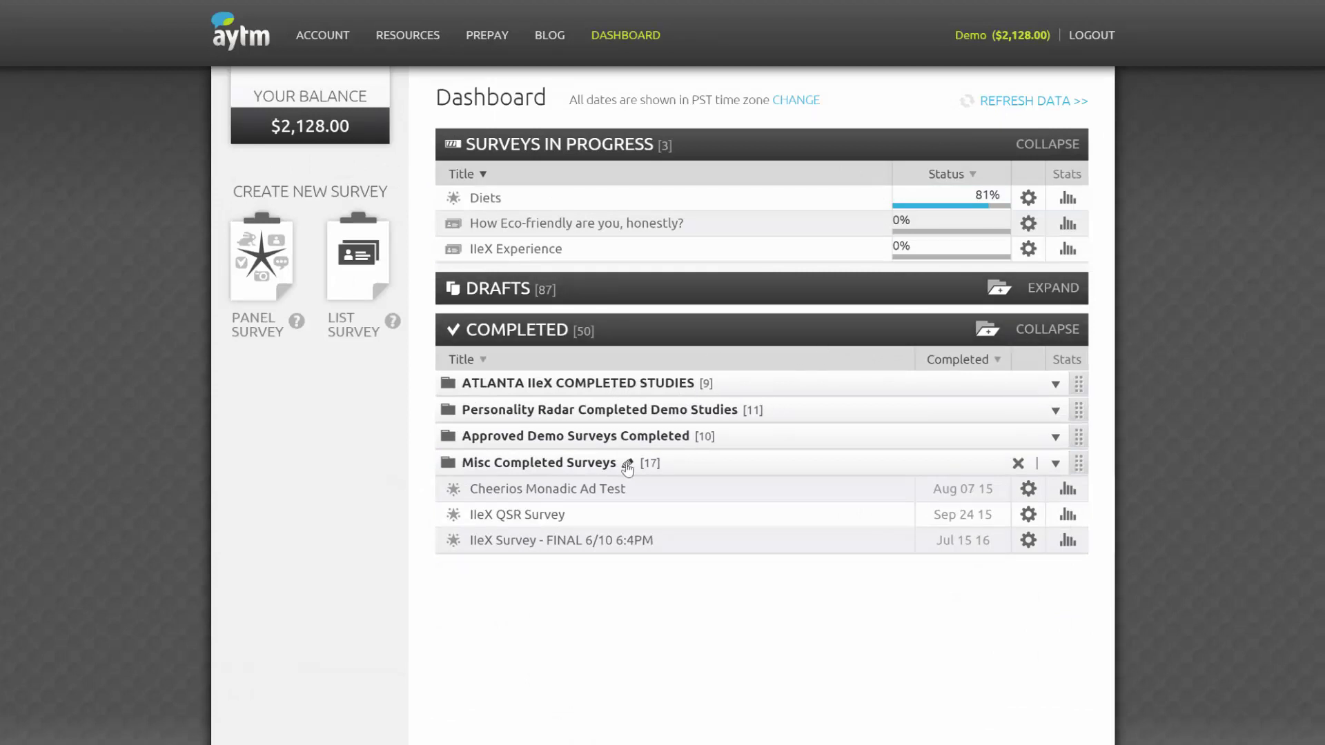
pyautogui.click(599, 463)
pyautogui.moveTo(649, 463); pyautogui.dragTo(477, 463)
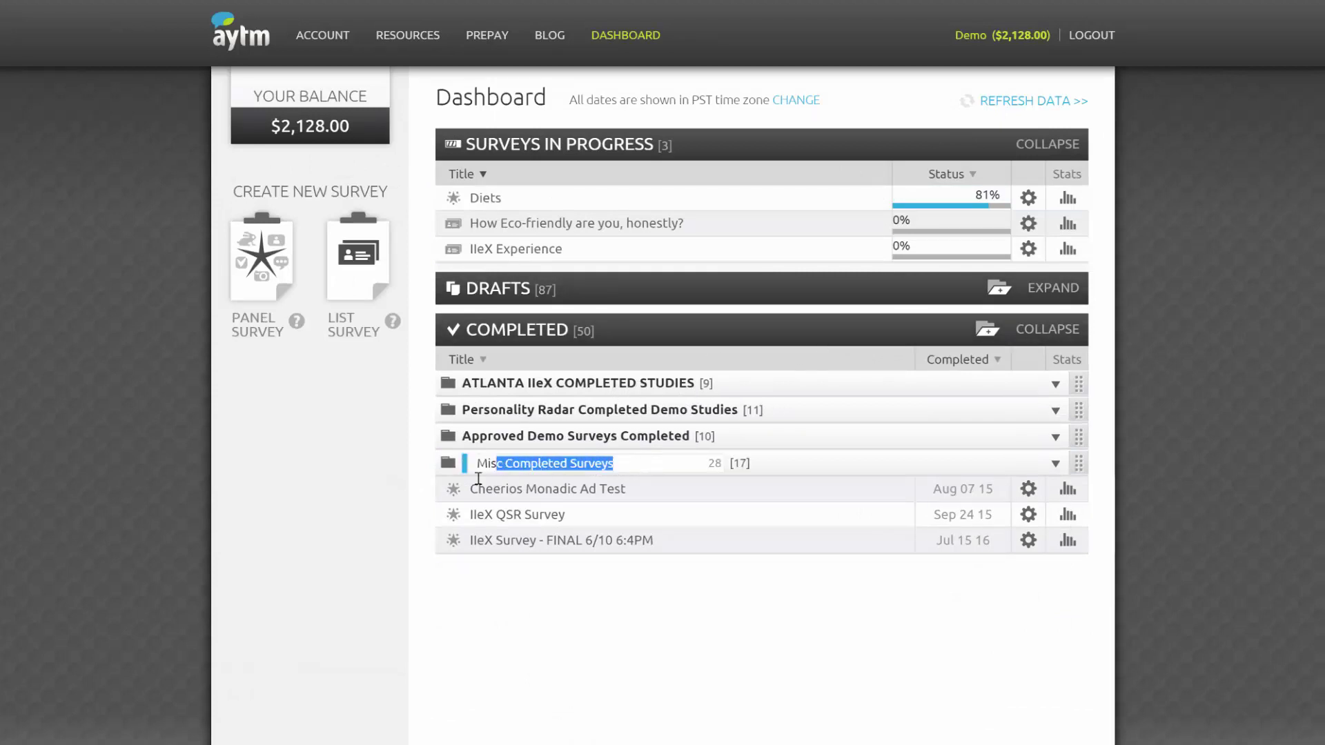
pyautogui.click(804, 469)
pyautogui.click(804, 470)
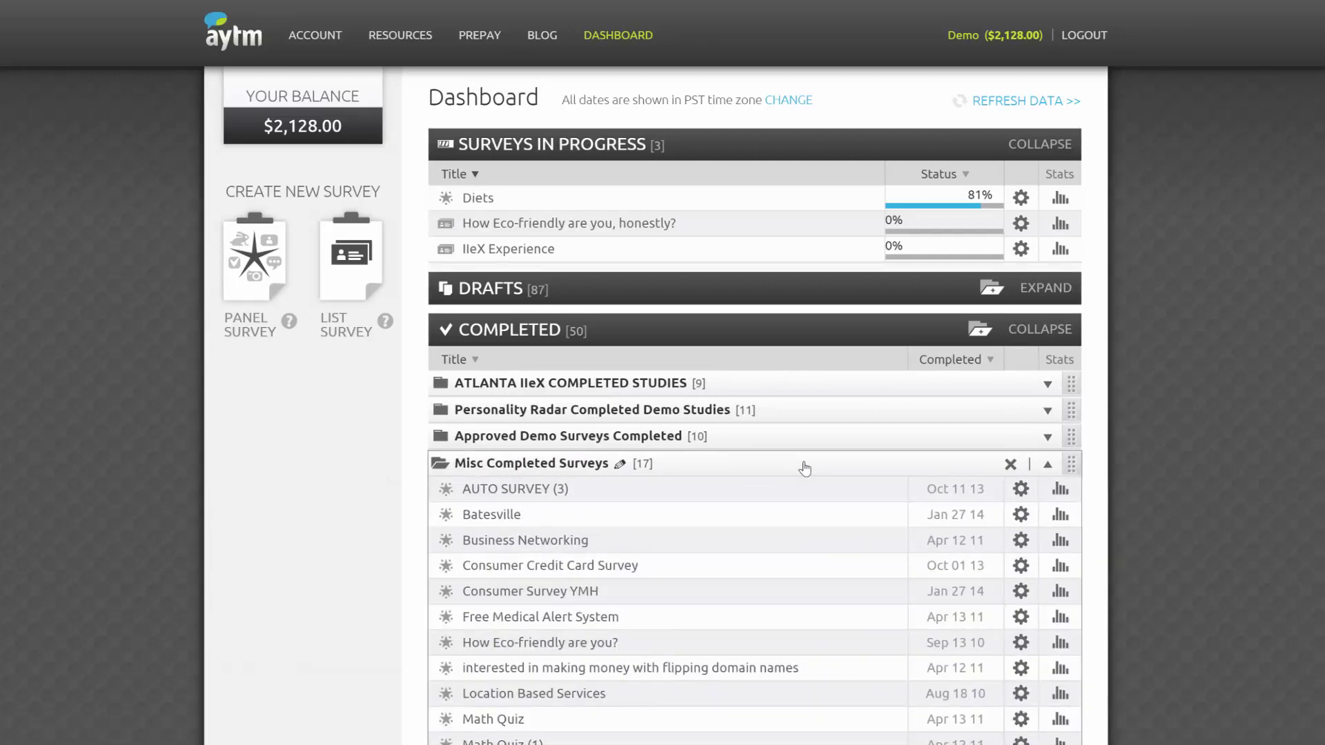
pyautogui.click(804, 469)
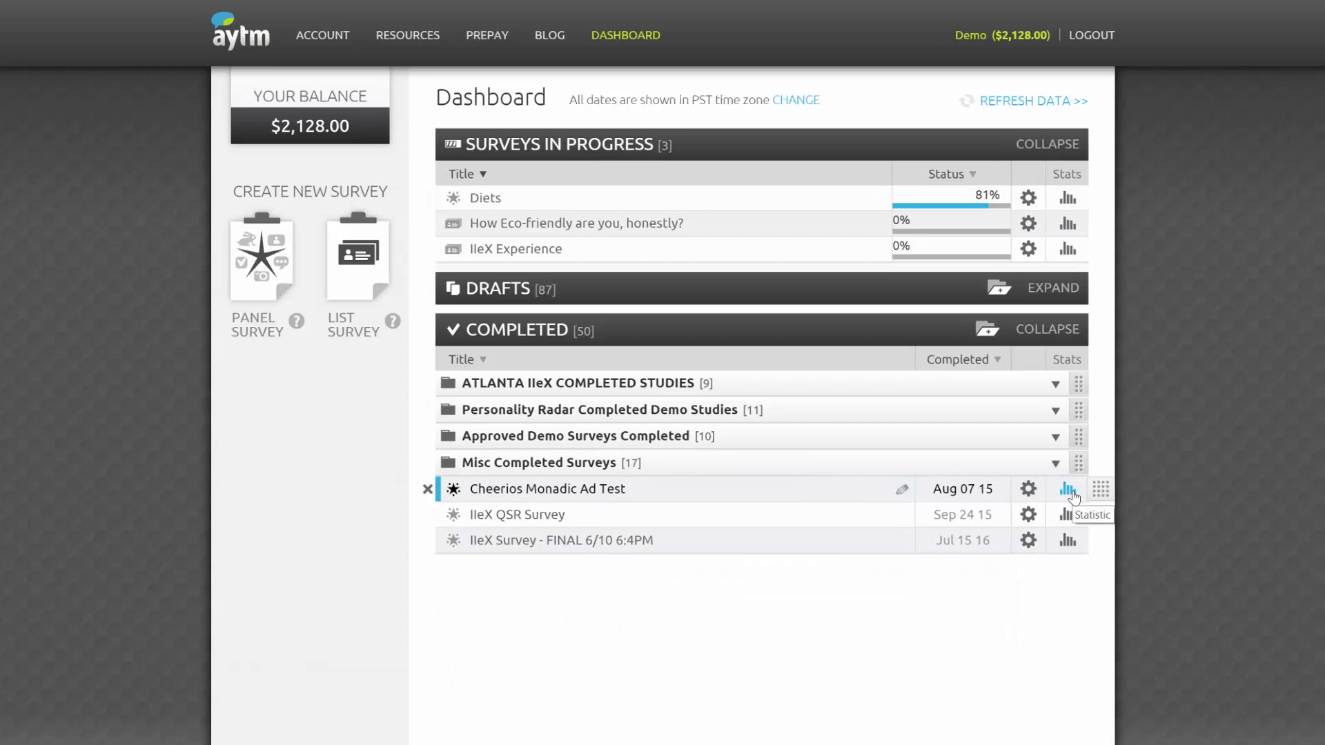
# Review Cheerios Monadic Ad Test actions and move Misc Completed Surveys above Approved Demo Surveys Completed.
pyautogui.click(1028, 488)
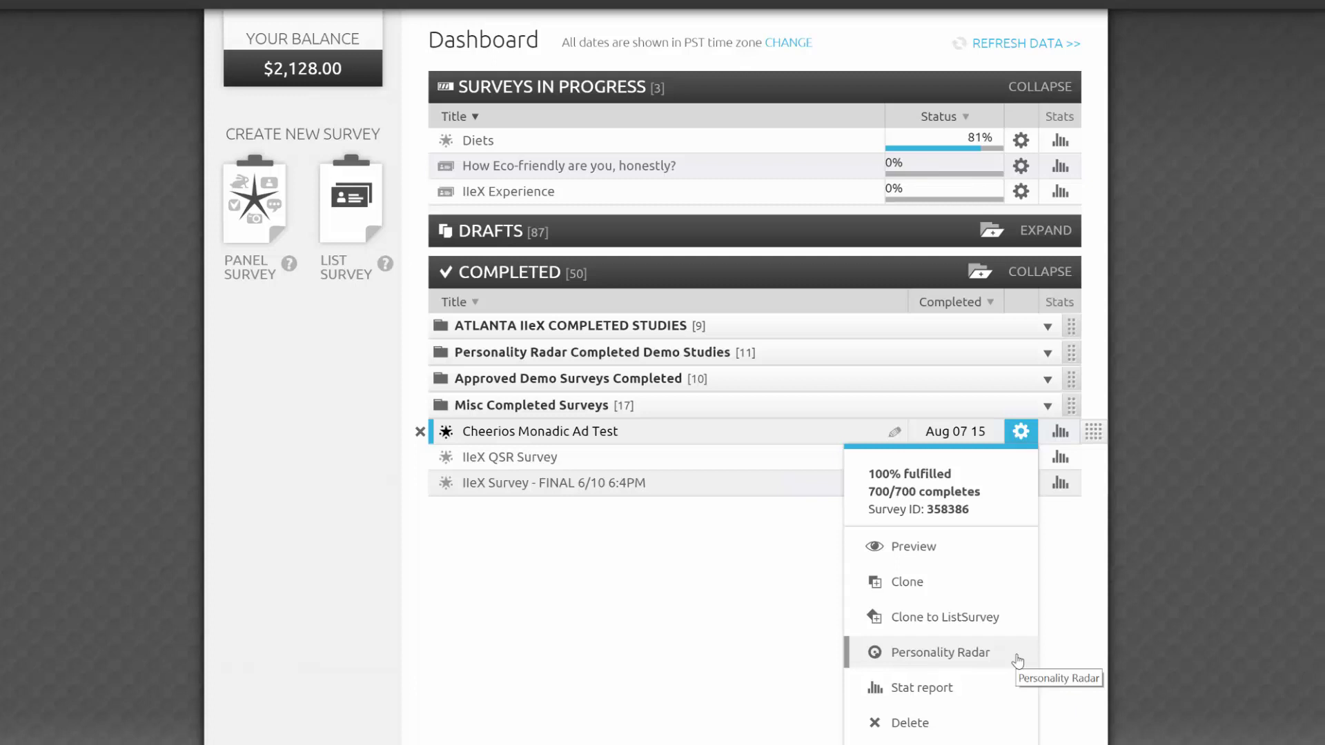
pyautogui.click(1020, 432)
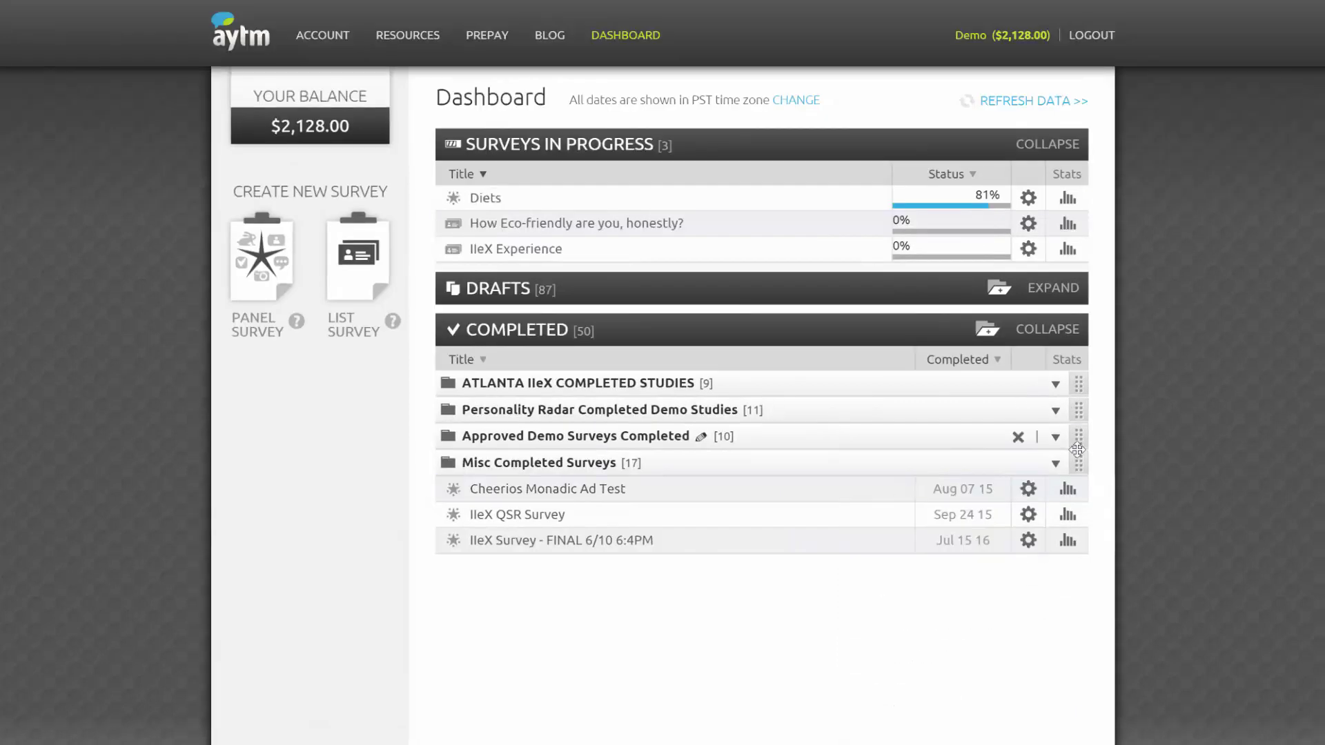
pyautogui.moveTo(1078, 462)
pyautogui.mouseDown()
pyautogui.moveTo(1078, 430)
pyautogui.moveTo(1100, 486)
pyautogui.moveTo(1093, 476)
pyautogui.mouseUp()
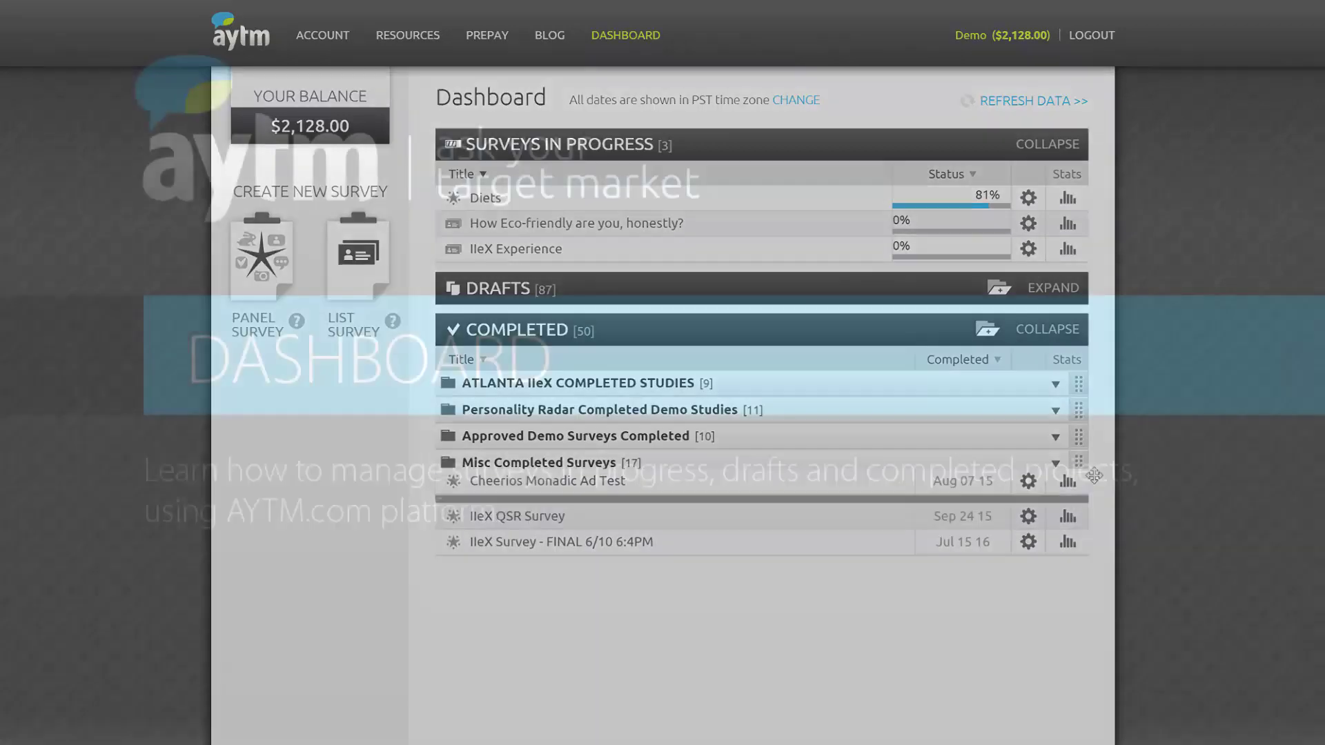